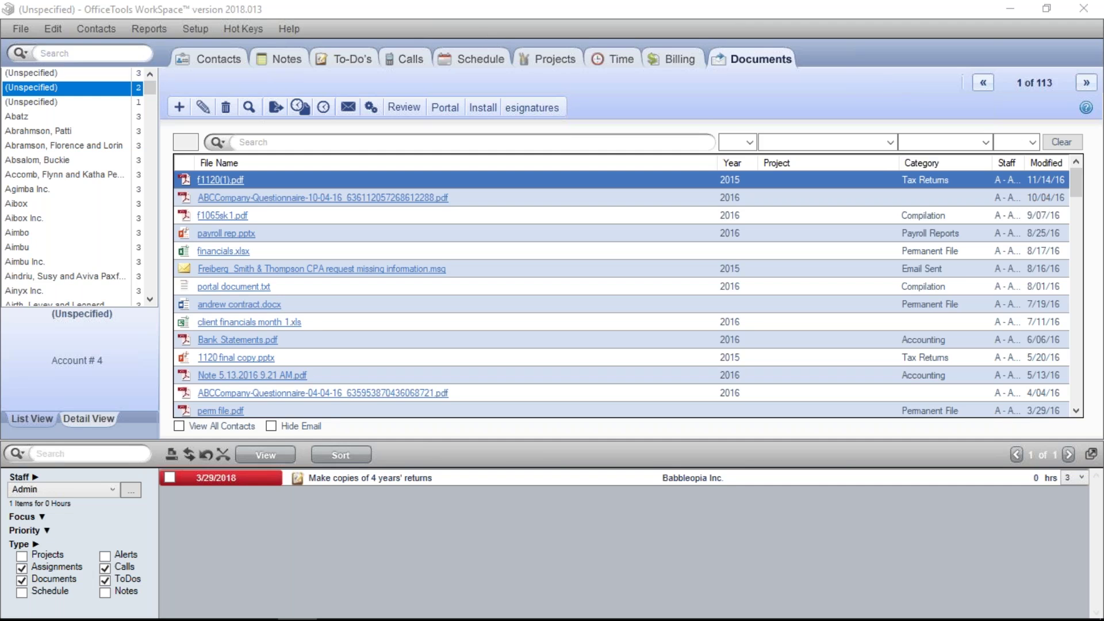
Open the company's Document Settings via Setup > My Company and inspect the K:\OT Documents\ folder path.
{"action": "left_click", "coordinate": [196, 29]}
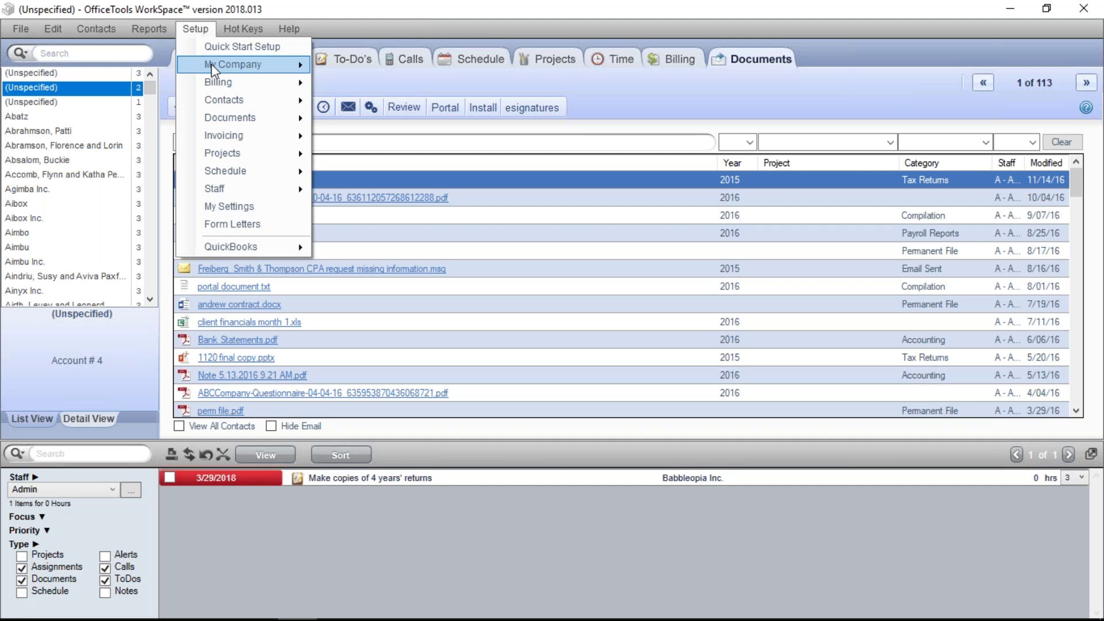
{"action": "mouse_move", "coordinate": [303, 68]}
{"action": "left_click", "coordinate": [362, 64]}
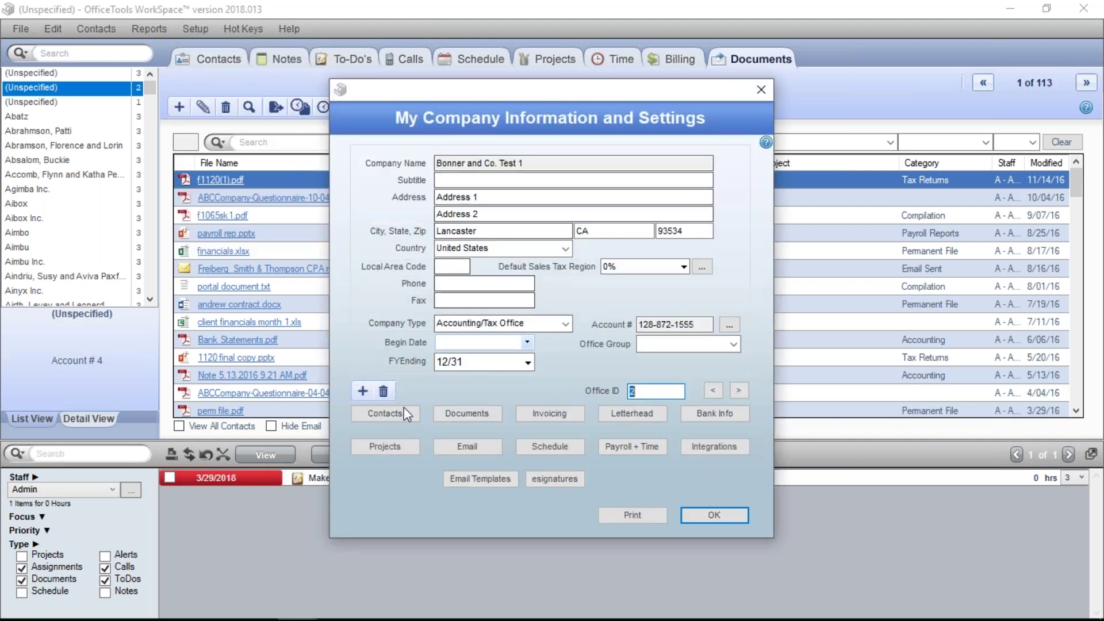
{"action": "left_click", "coordinate": [464, 414]}
{"action": "left_click_drag", "start_coordinate": [459, 219], "coordinate": [384, 220]}
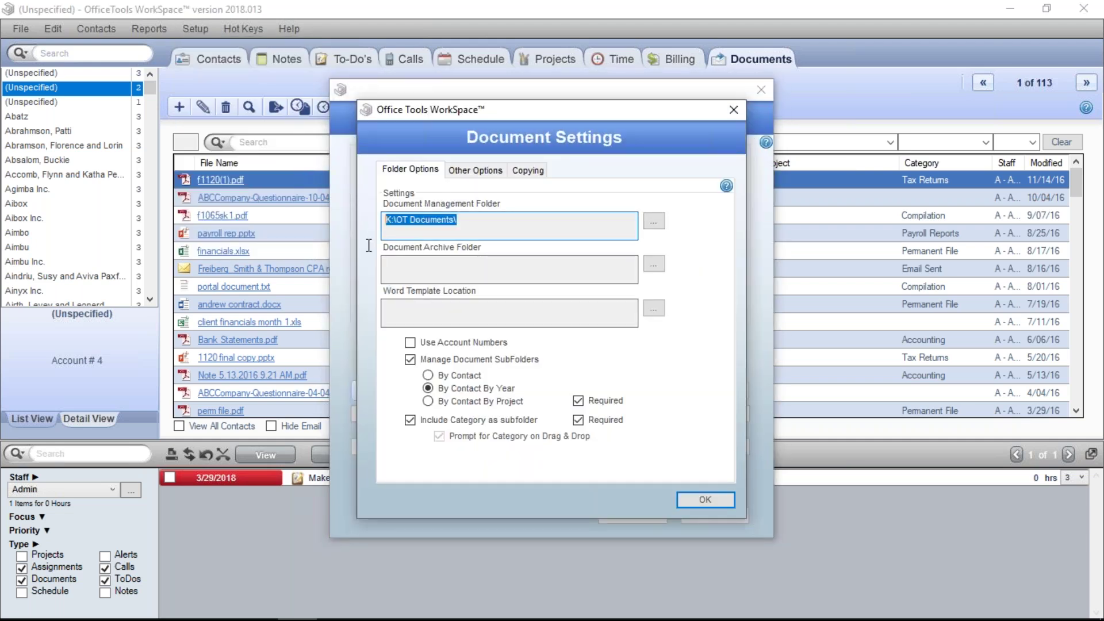
{"action": "left_click", "coordinate": [463, 220]}
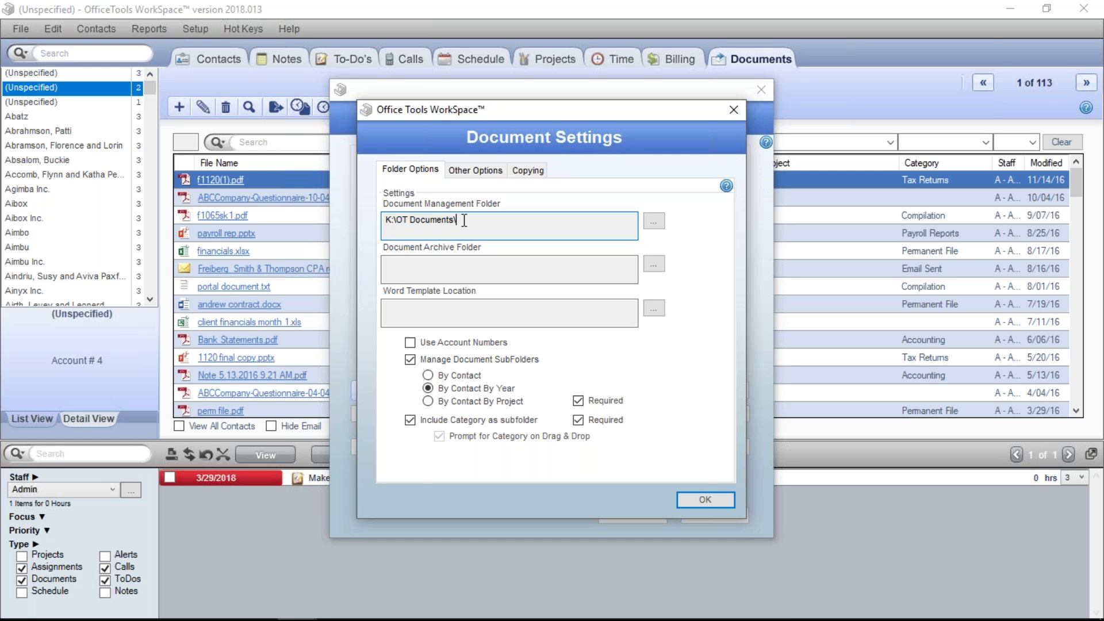
Close both settings dialogs and open the Details of f1120(1).pdf.
{"action": "left_click", "coordinate": [732, 108]}
{"action": "left_click", "coordinate": [762, 90]}
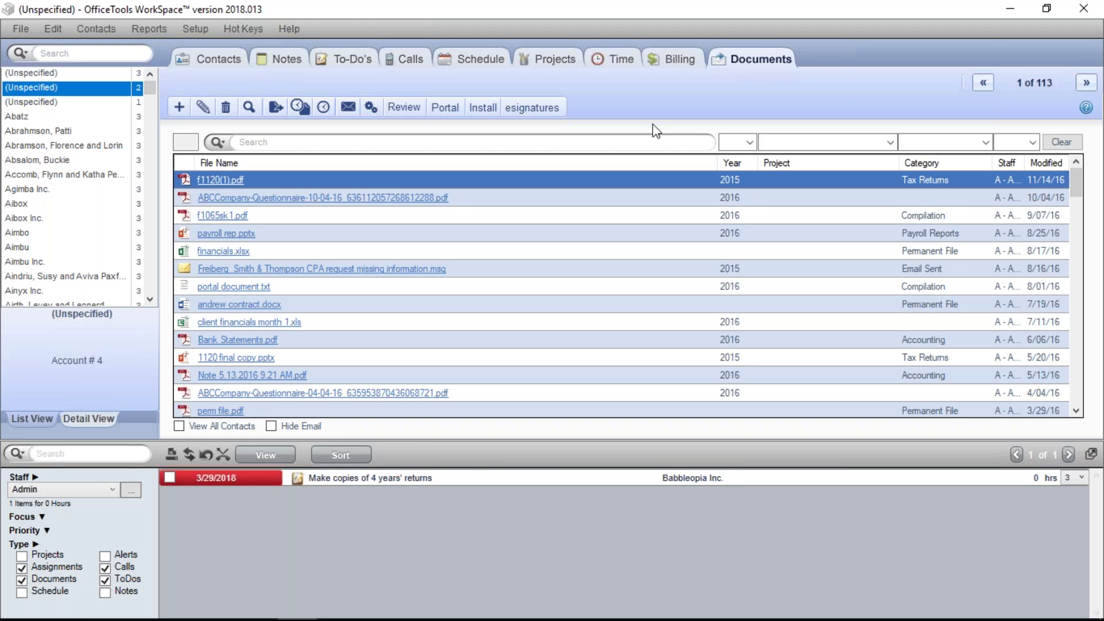
{"action": "right_click", "coordinate": [269, 187]}
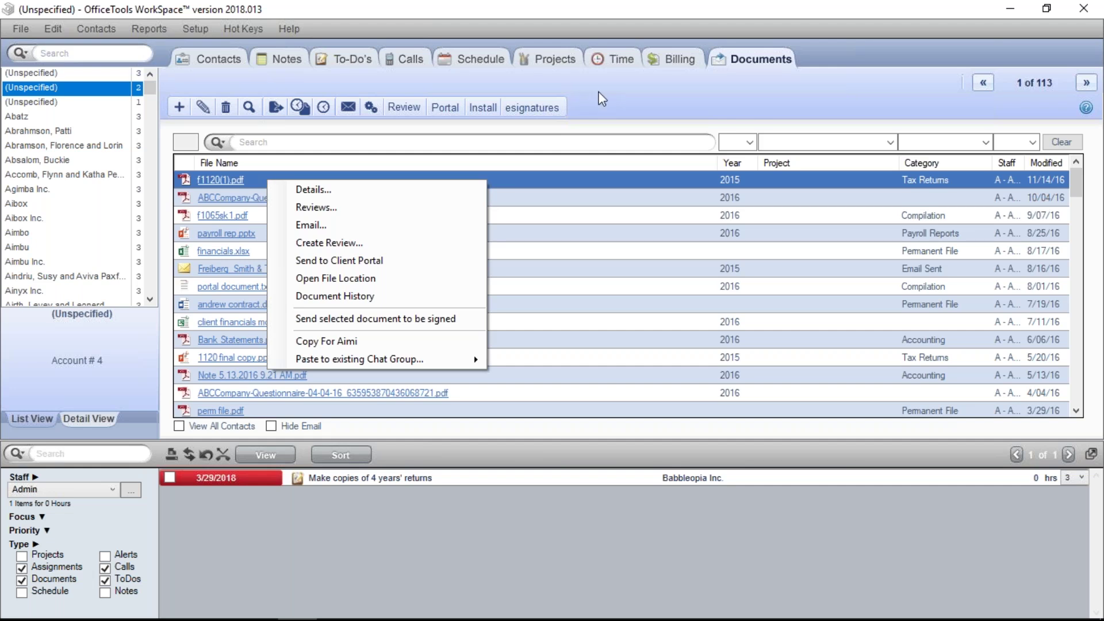
{"action": "left_click", "coordinate": [406, 195]}
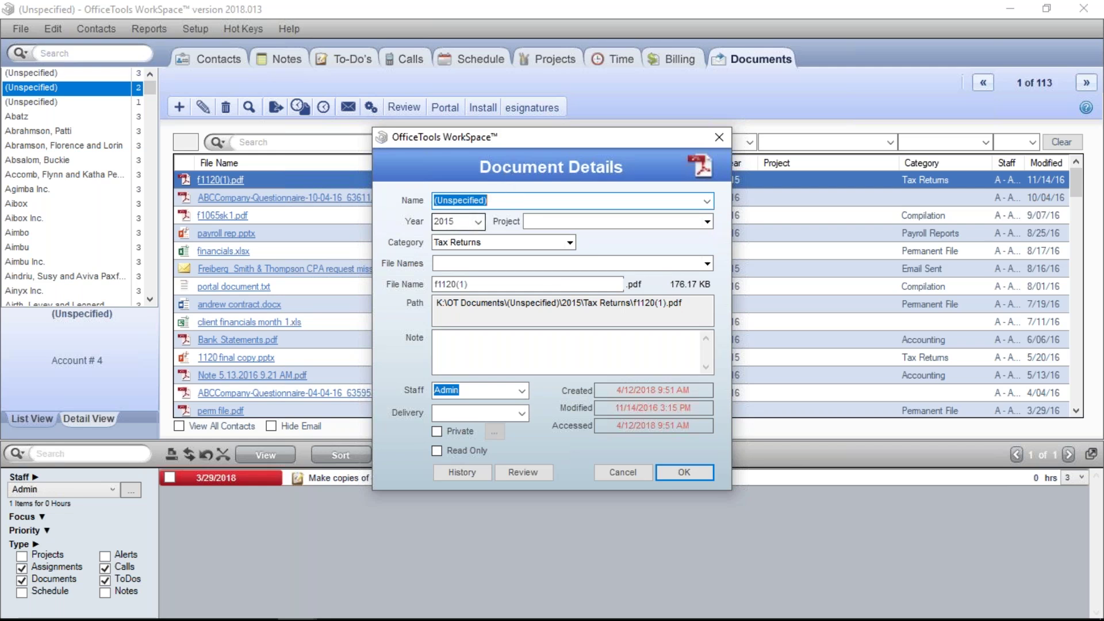
Leave the f1120(1).pdf year at 2015 and close its Document Details without changes.
{"action": "left_click", "coordinate": [478, 221]}
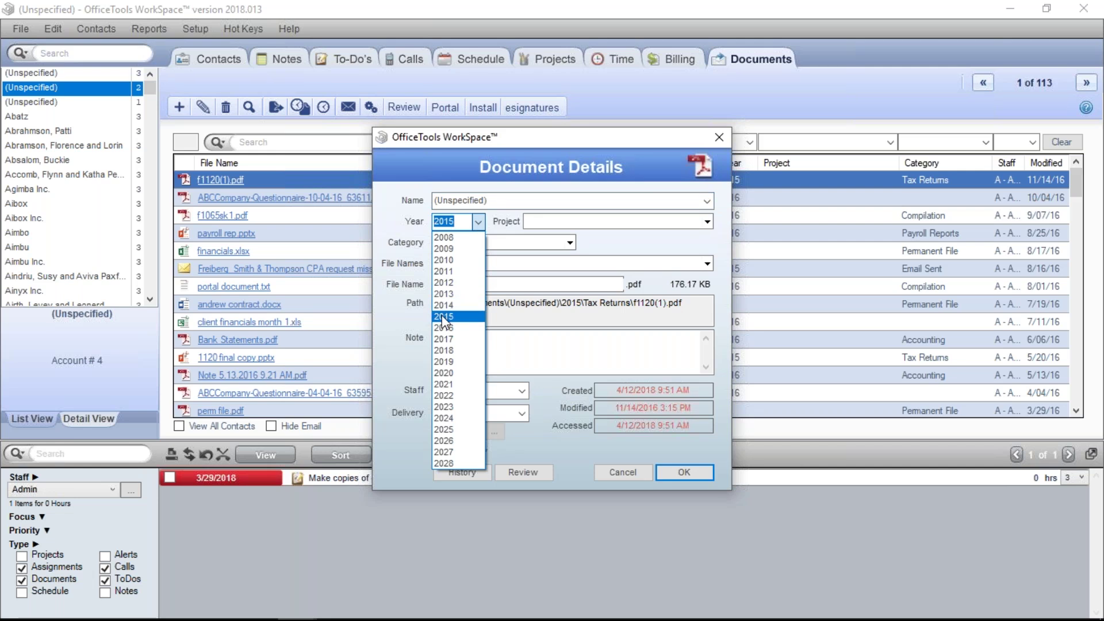
{"action": "left_click", "coordinate": [443, 316]}
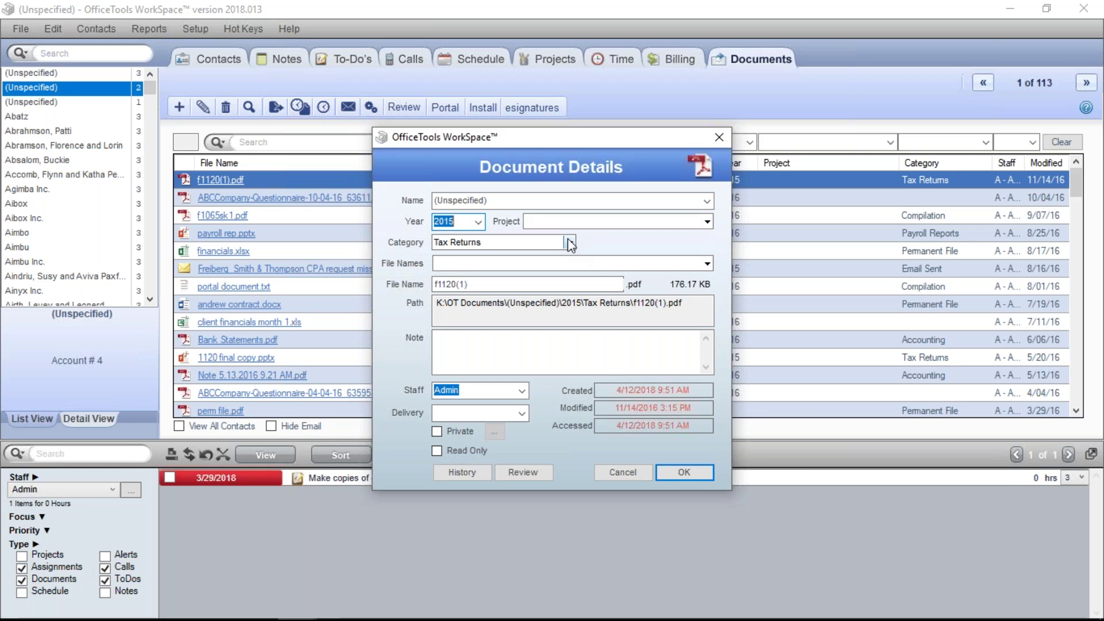
{"action": "left_click", "coordinate": [718, 139]}
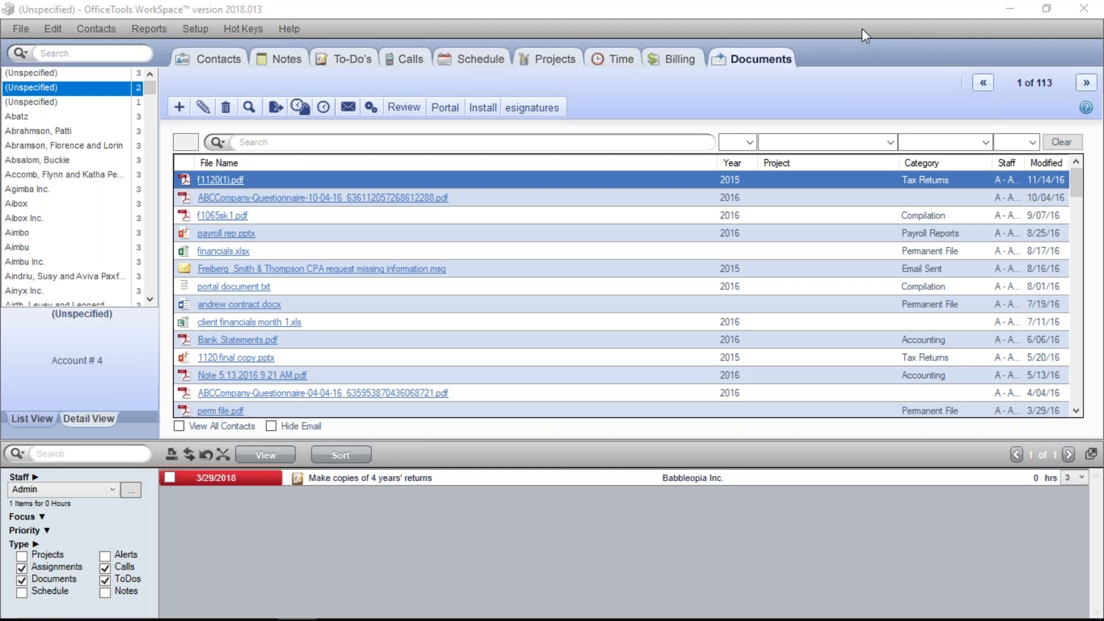
{"action": "left_click", "coordinate": [977, 143]}
{"action": "left_click", "coordinate": [988, 143]}
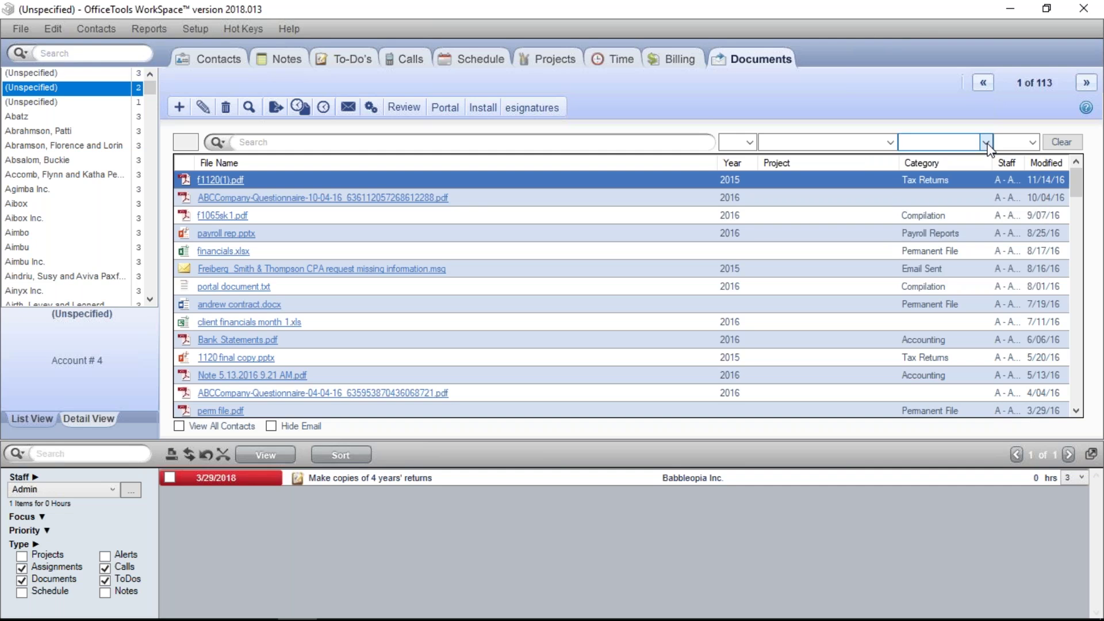
{"action": "left_click", "coordinate": [199, 30]}
{"action": "mouse_move", "coordinate": [210, 121]}
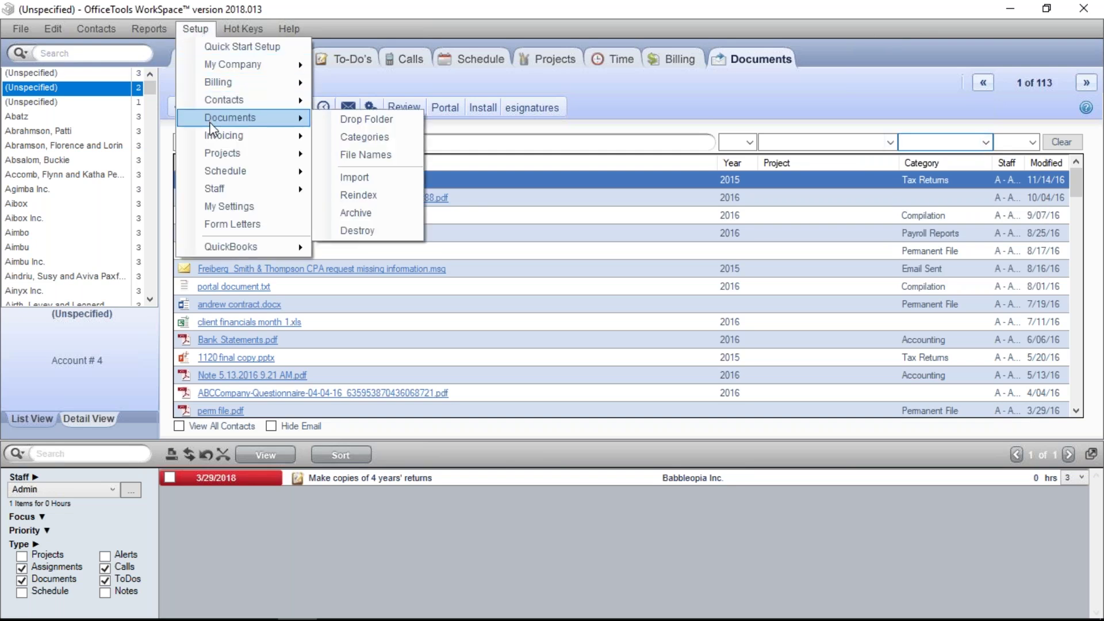
{"action": "left_click", "coordinate": [332, 138]}
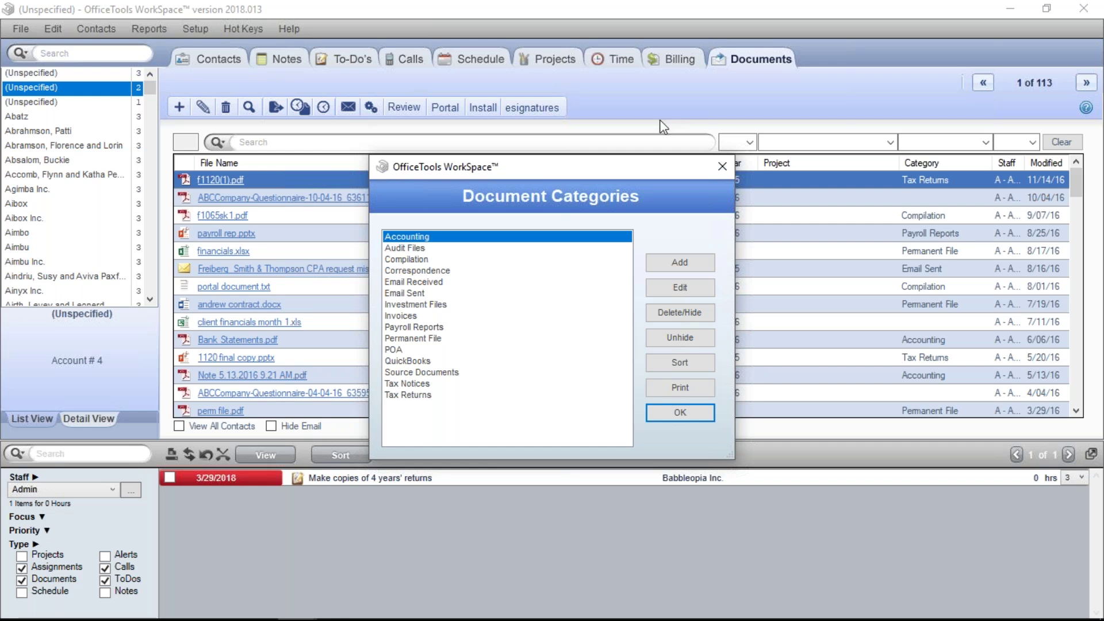
{"action": "left_click", "coordinate": [721, 167]}
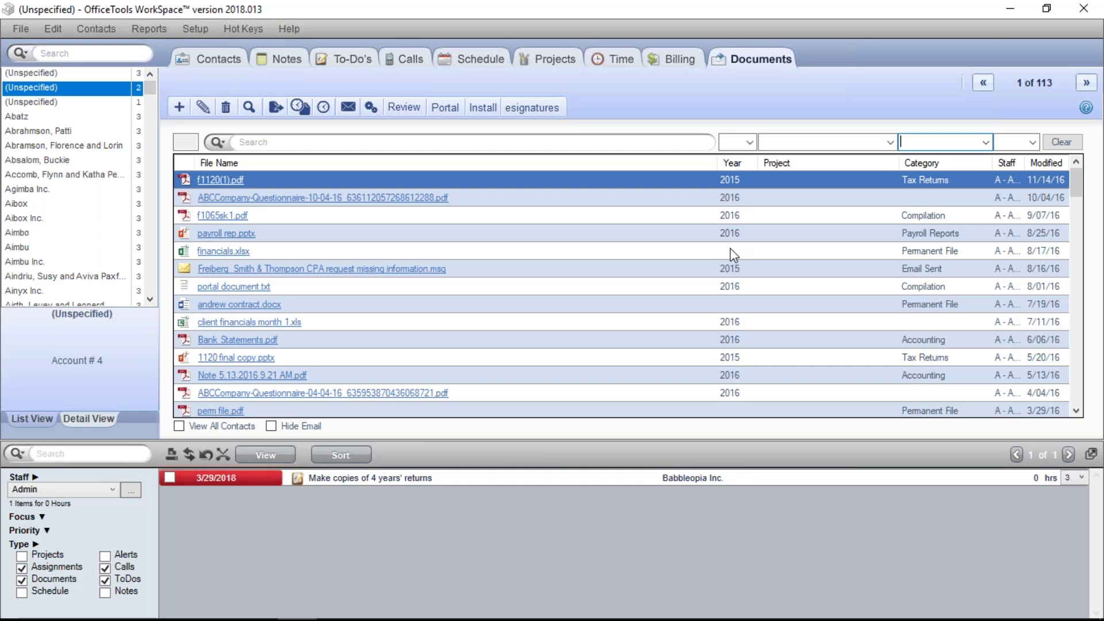
{"action": "left_click", "coordinate": [1010, 9]}
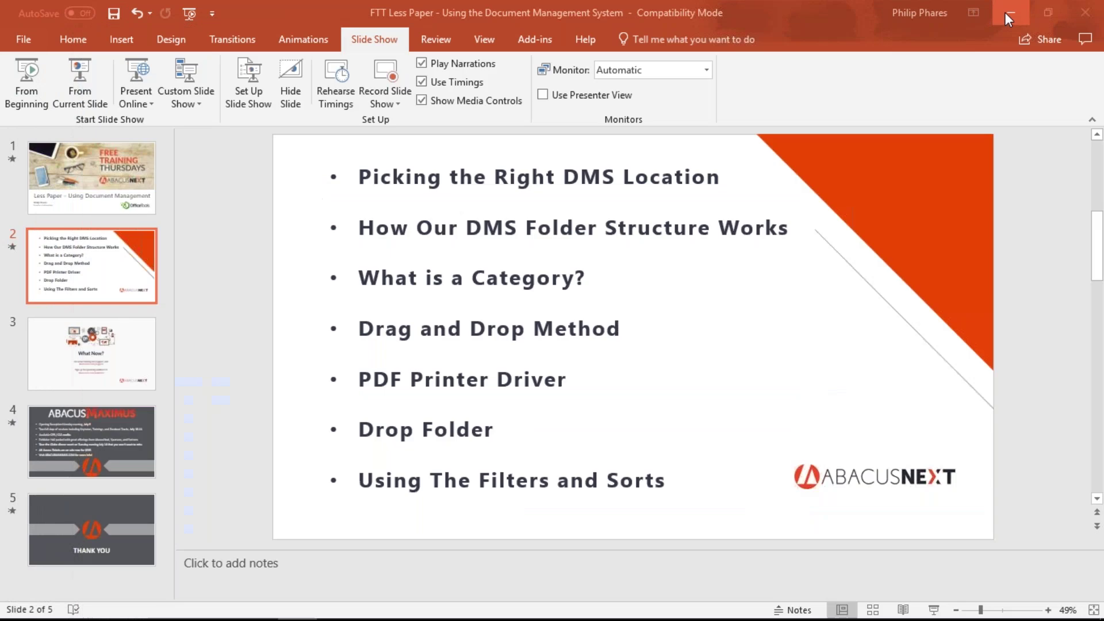
{"action": "left_click", "coordinate": [1005, 12]}
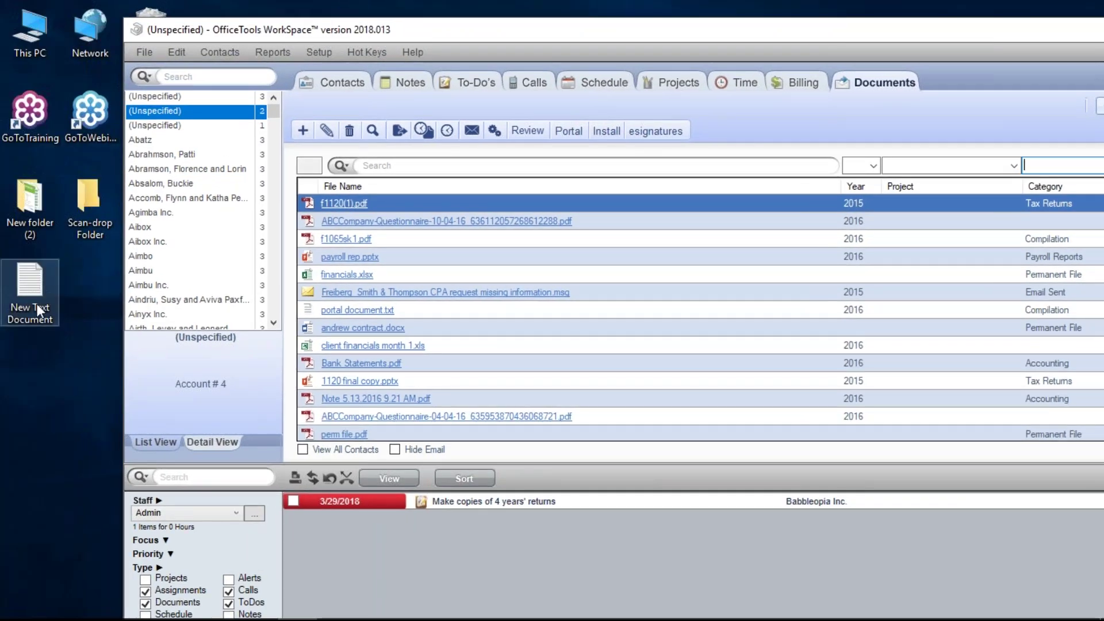
{"action": "left_click_drag", "start_coordinate": [25, 294], "coordinate": [478, 267]}
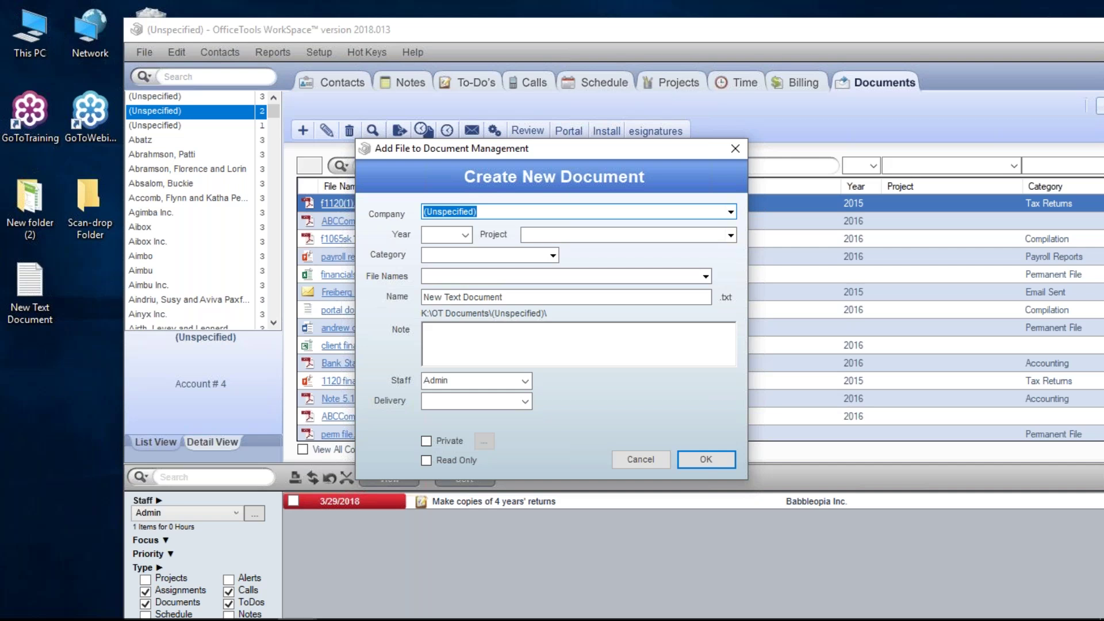
{"action": "left_click", "coordinate": [468, 236]}
{"action": "left_click", "coordinate": [467, 237]}
{"action": "left_click", "coordinate": [729, 235]}
{"action": "left_click", "coordinate": [730, 235]}
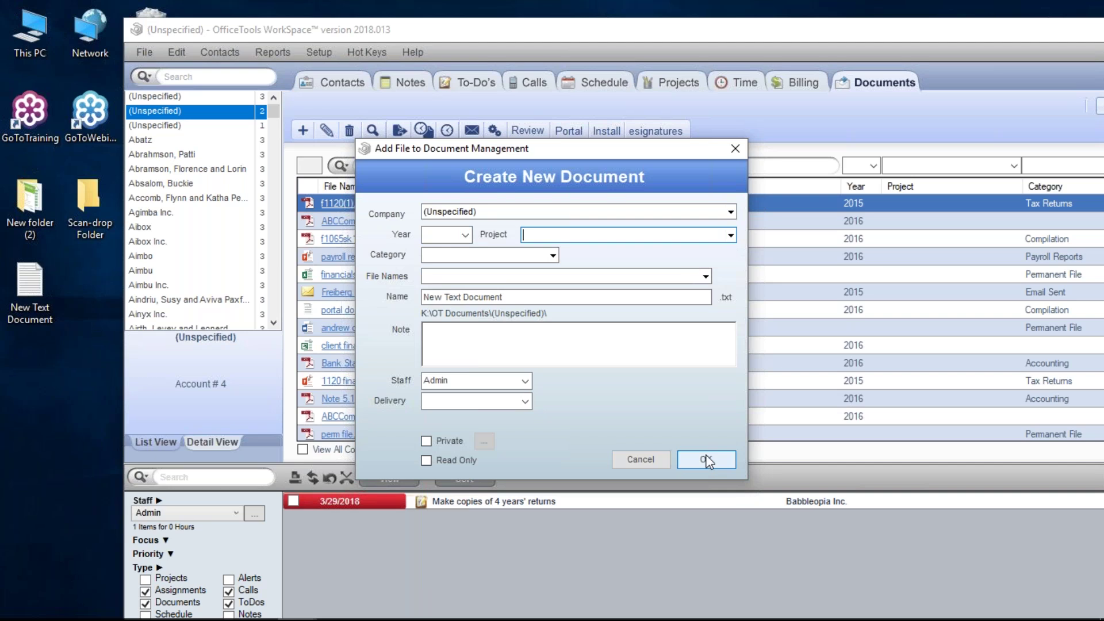
{"action": "left_click", "coordinate": [655, 463]}
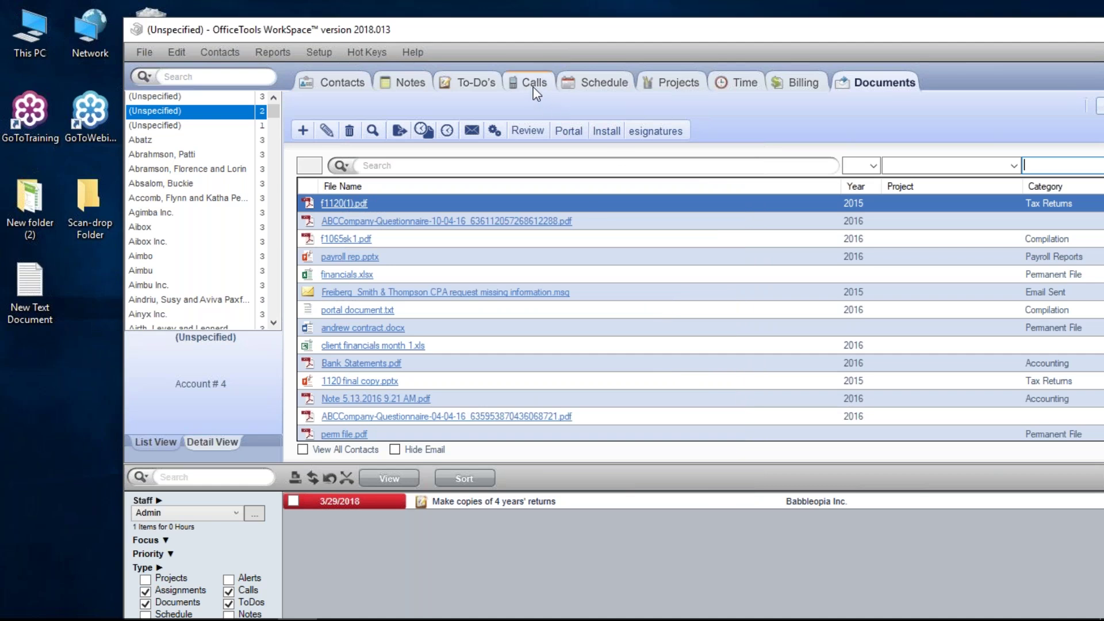
Add a new blank To-Do on the To-Do's tab, due 4/12/2018 at 10:08 AM.
{"action": "left_click", "coordinate": [476, 85]}
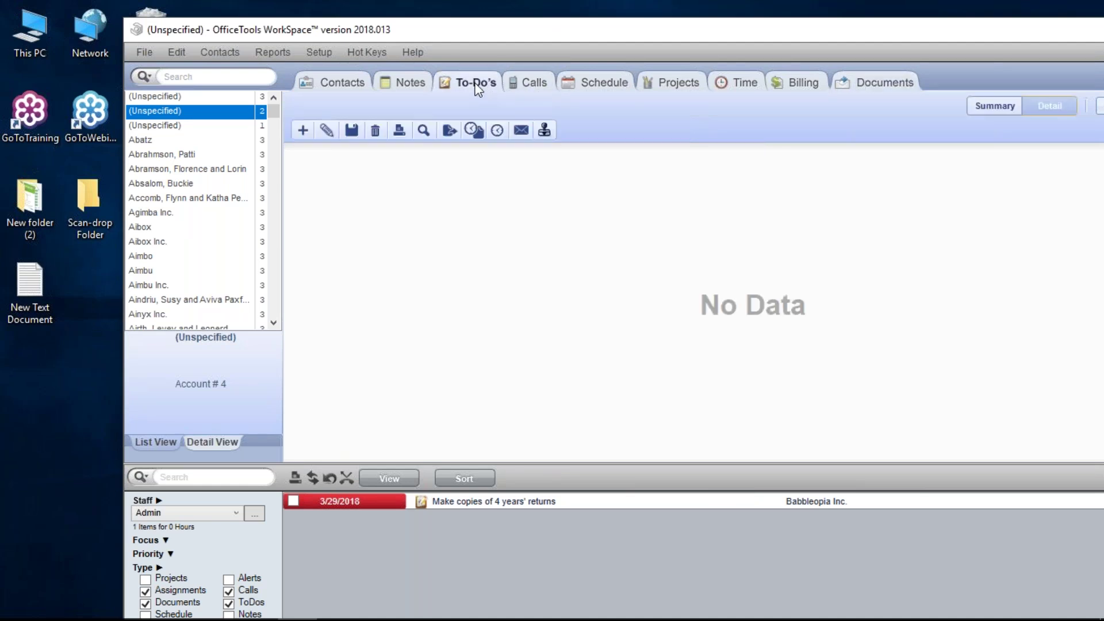
{"action": "left_click", "coordinate": [309, 138]}
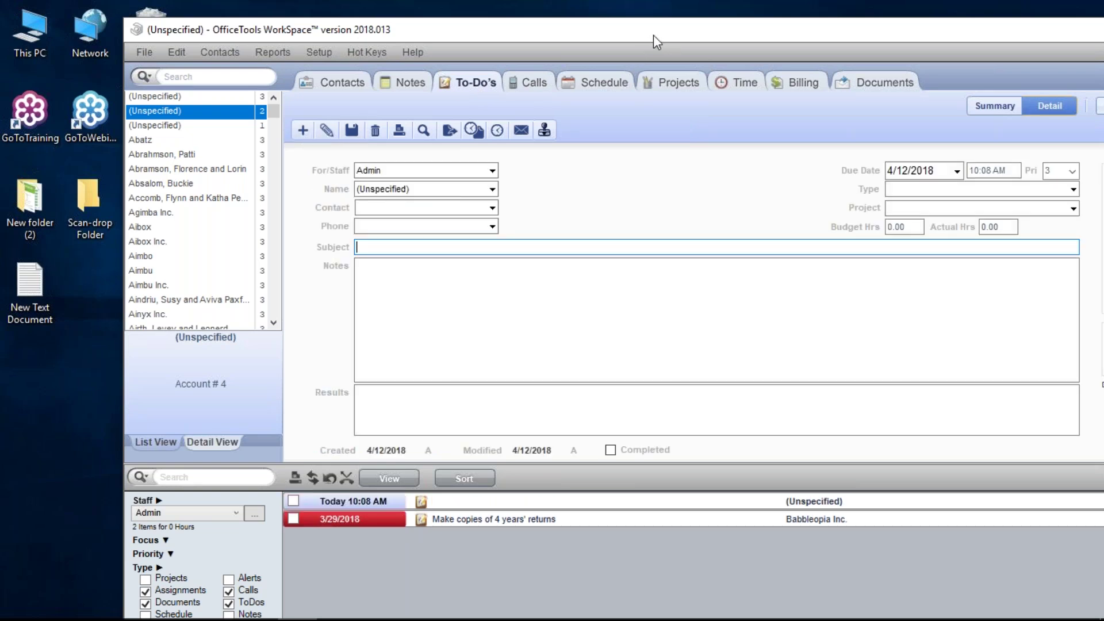
{"action": "left_click_drag", "start_coordinate": [648, 35], "coordinate": [528, 23]}
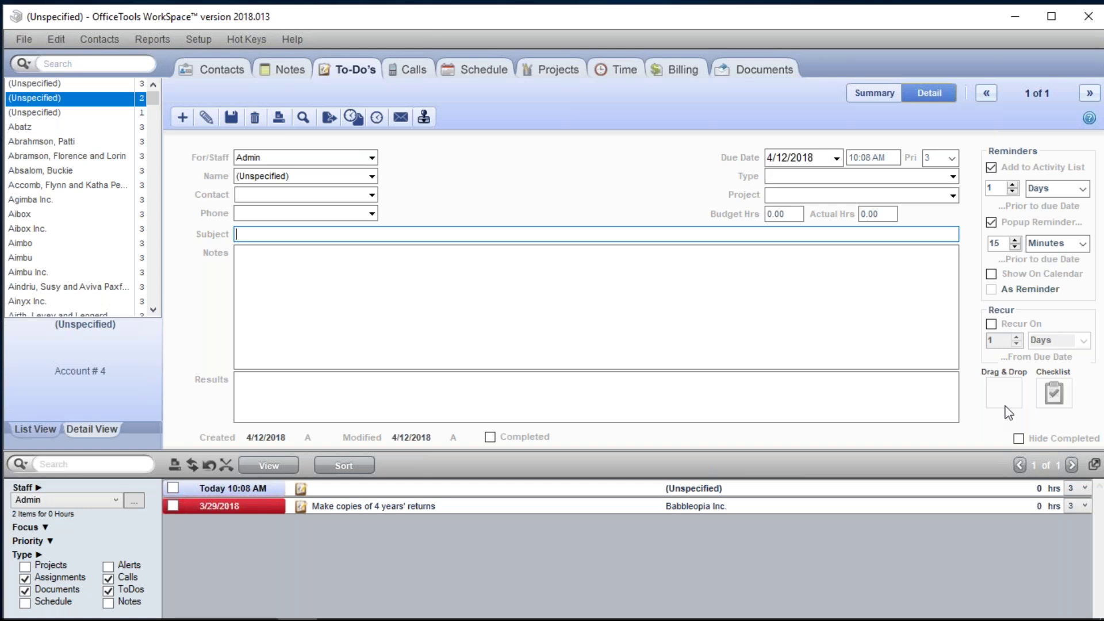
Return to the Documents tab, shift the window right, and bring up New Text Document's context menu.
{"action": "left_click", "coordinate": [767, 72]}
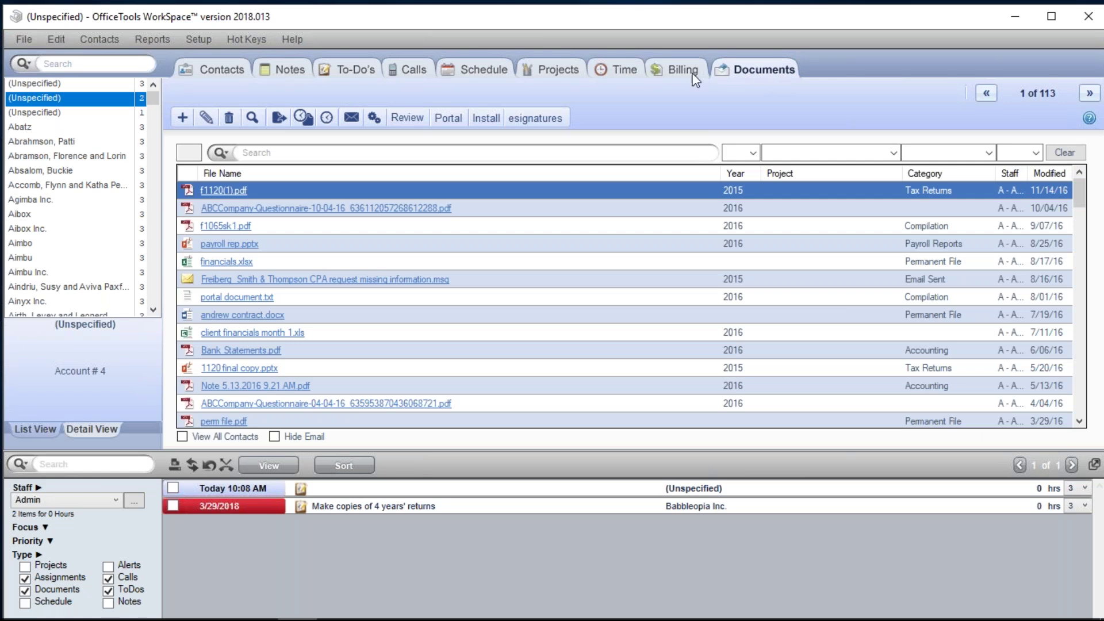
{"action": "left_click_drag", "start_coordinate": [520, 14], "coordinate": [639, 14]}
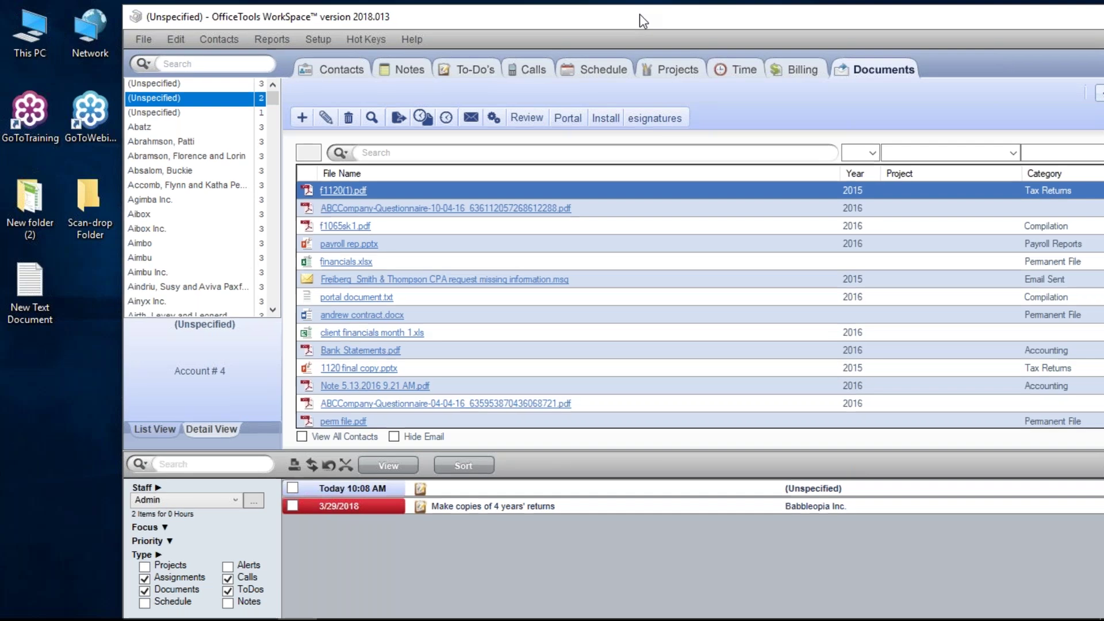
{"action": "right_click", "coordinate": [45, 299]}
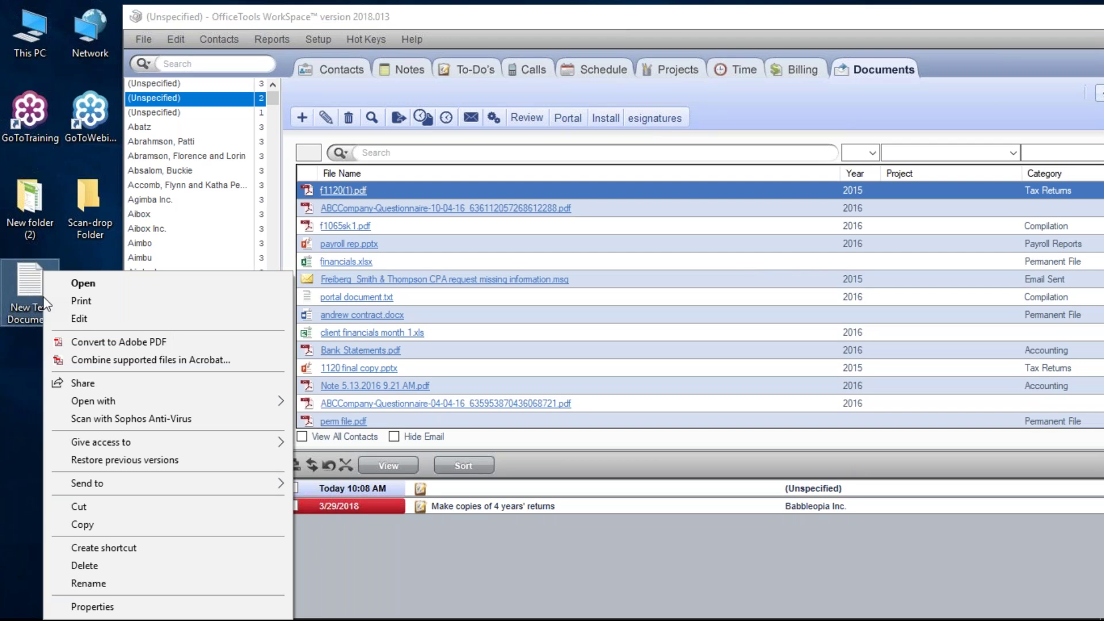
View the Send to > Office Tools WorkSpace entry for New Text Document, then dismiss the menu.
{"action": "mouse_move", "coordinate": [130, 488]}
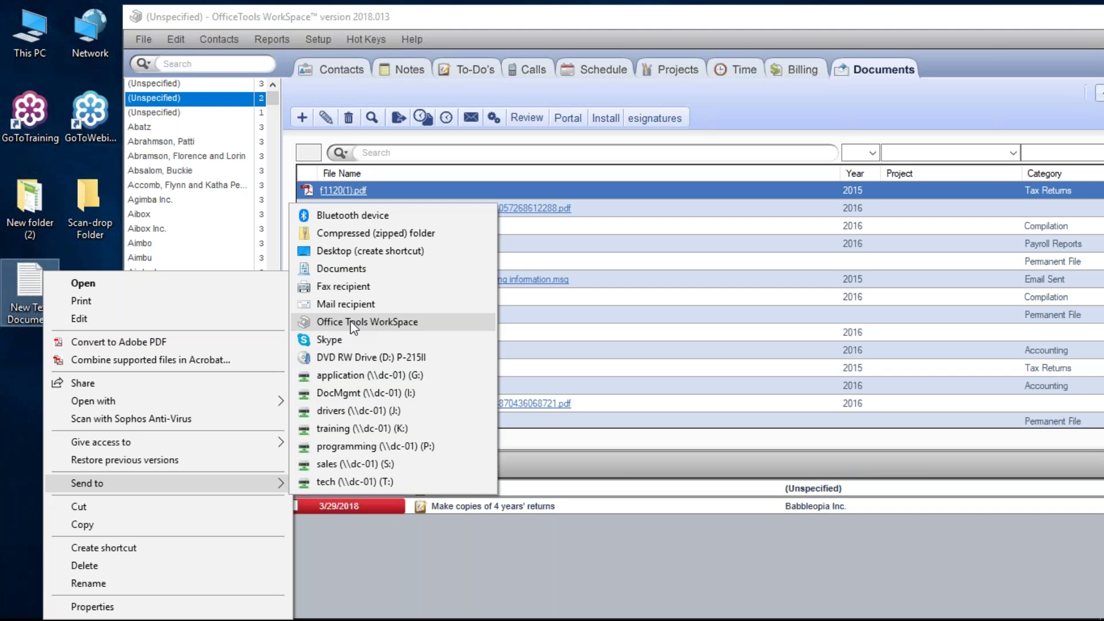
{"action": "left_click", "coordinate": [15, 439]}
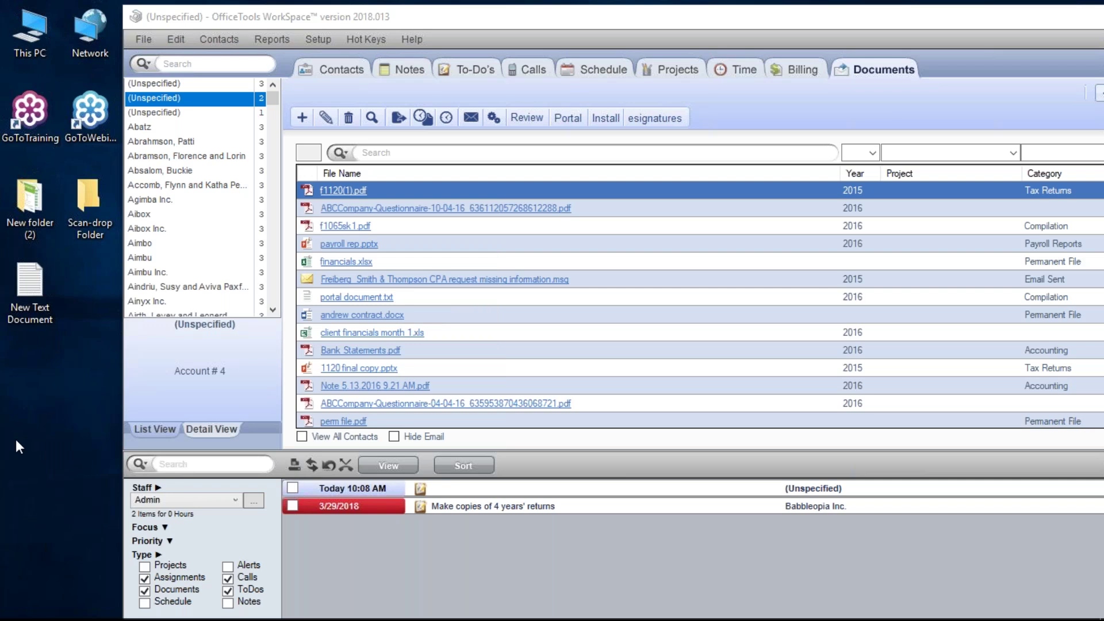
Maximize WorkSpace and view the Install menu's MS Office Addin and PDF driver choices.
{"action": "left_click_drag", "start_coordinate": [687, 21], "coordinate": [608, 34]}
{"action": "double_click", "coordinate": [609, 33]}
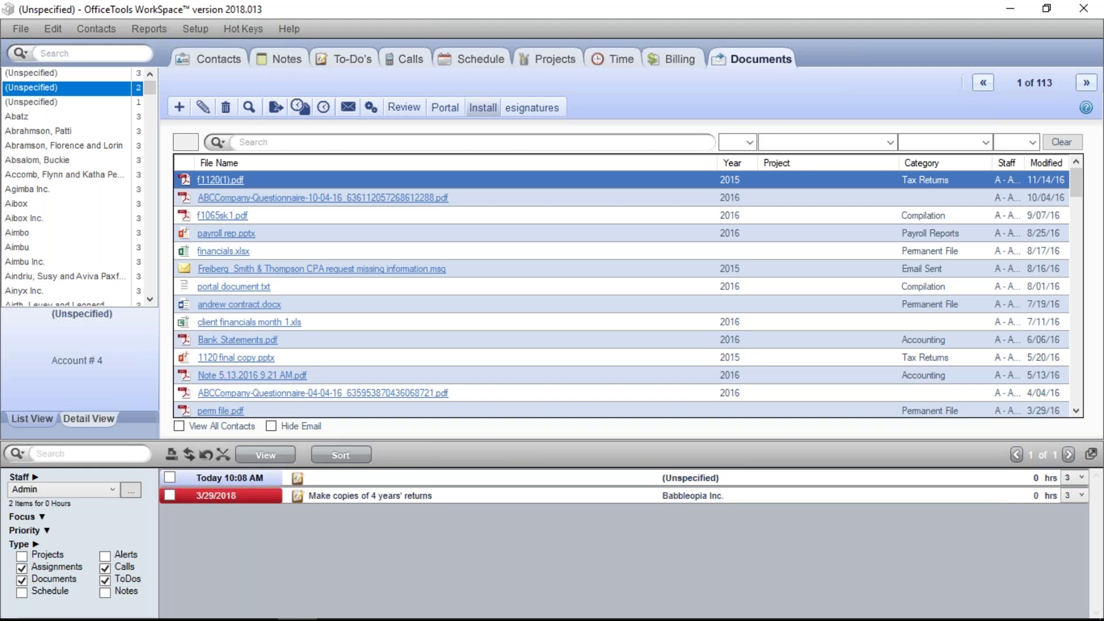
{"action": "left_click", "coordinate": [482, 108]}
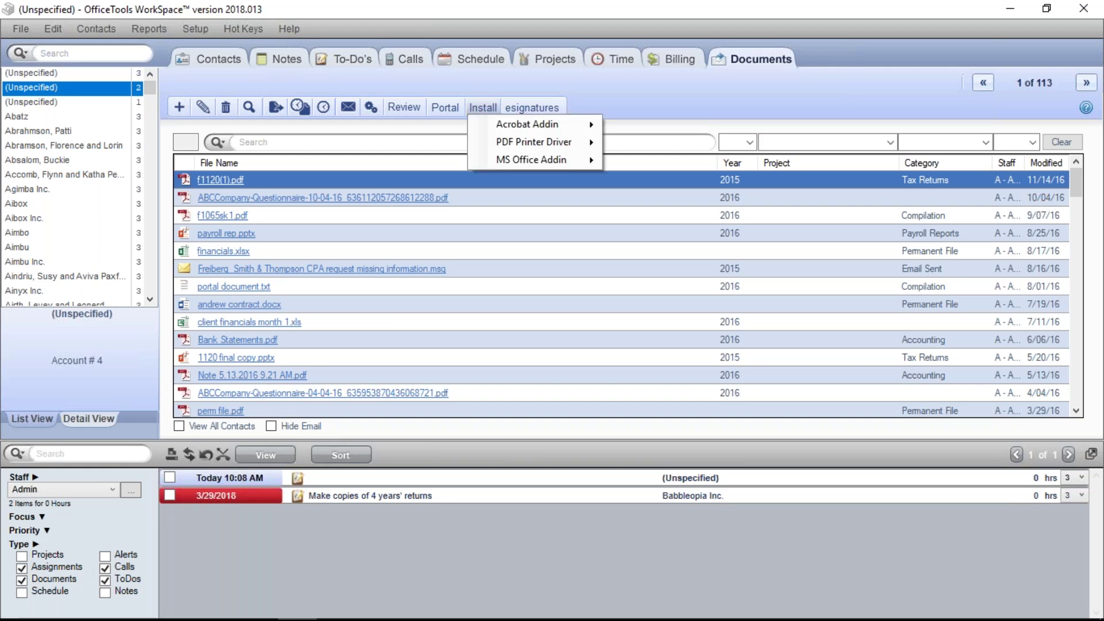
{"action": "mouse_move", "coordinate": [482, 122]}
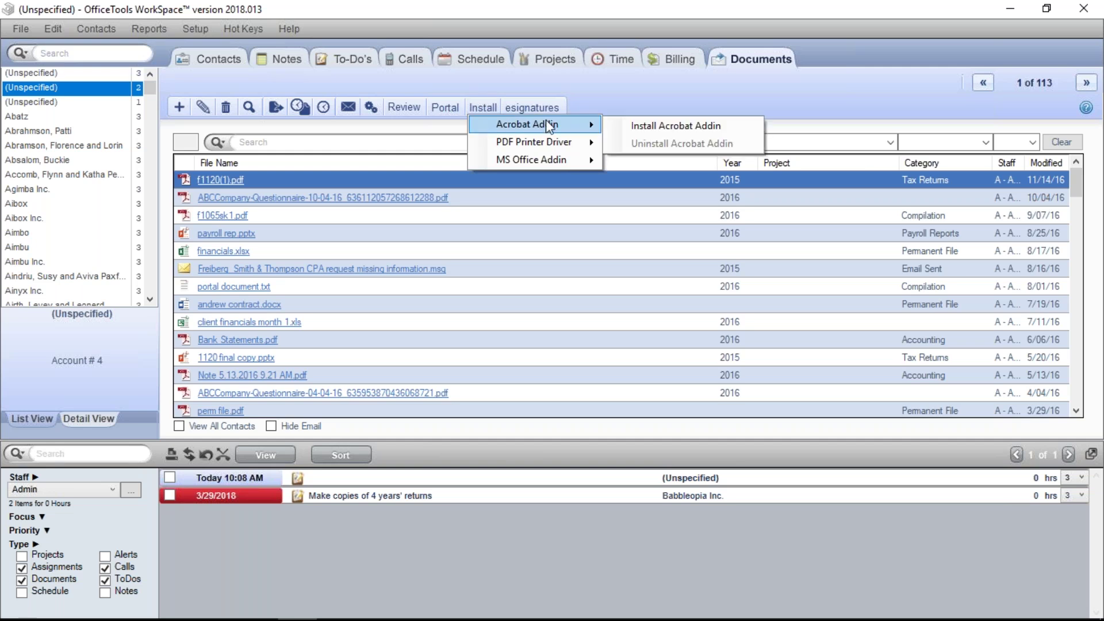
{"action": "mouse_move", "coordinate": [589, 141]}
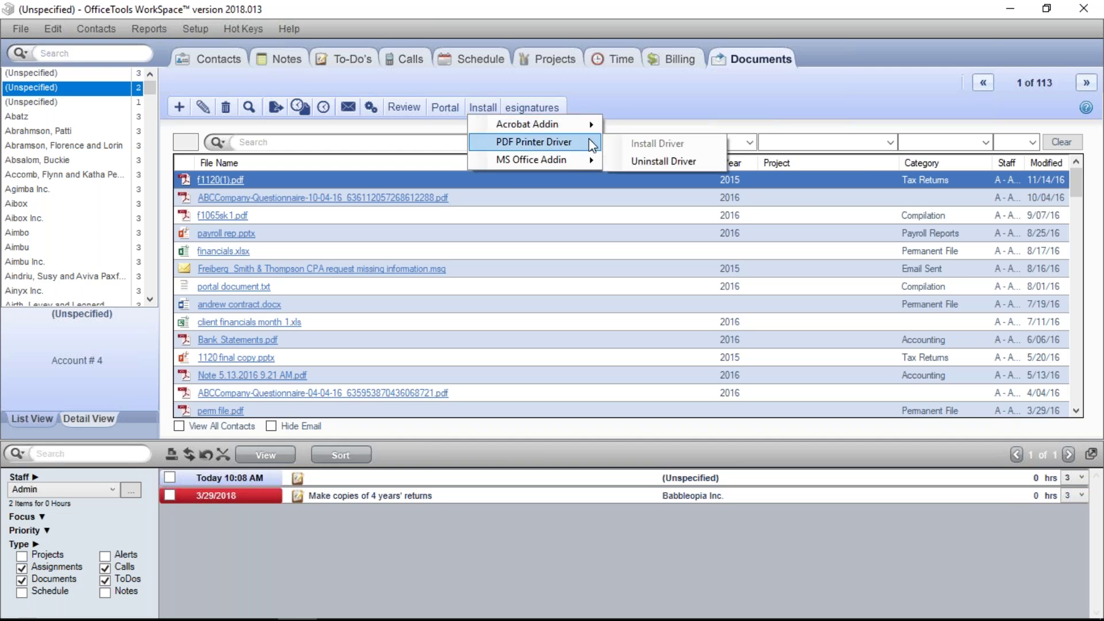
{"action": "mouse_move", "coordinate": [575, 158]}
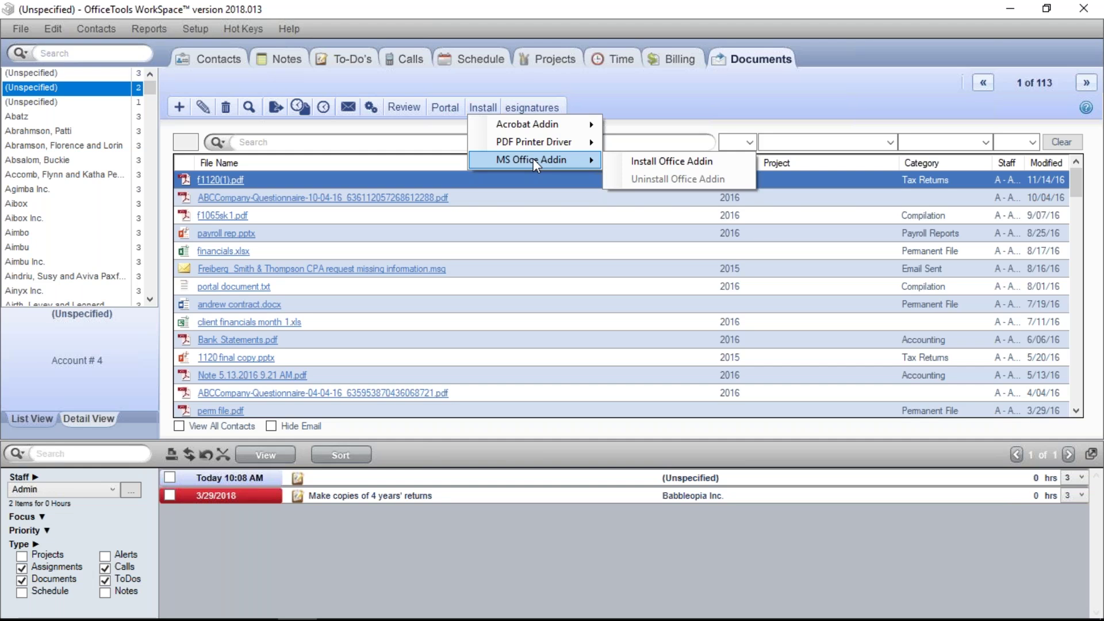
Check the PDF Printer Driver's Install/Uninstall Driver options, then close the Install menu.
{"action": "mouse_move", "coordinate": [541, 145]}
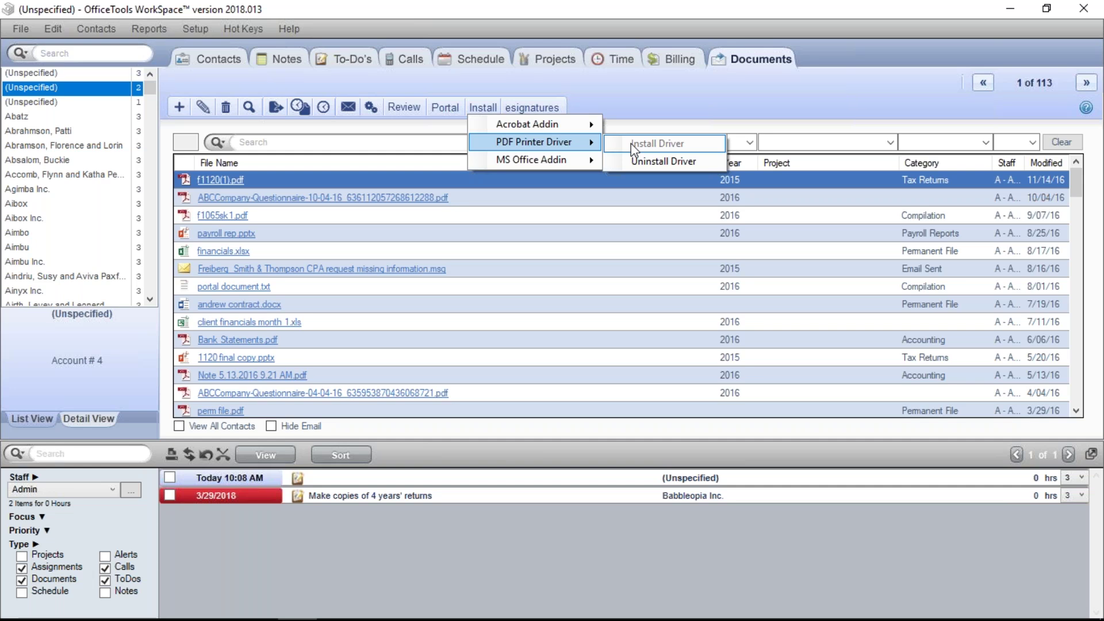
{"action": "left_click", "coordinate": [785, 7]}
Minimize WorkSpace and open New Text Document in Notepad.
{"action": "left_click", "coordinate": [1005, 9]}
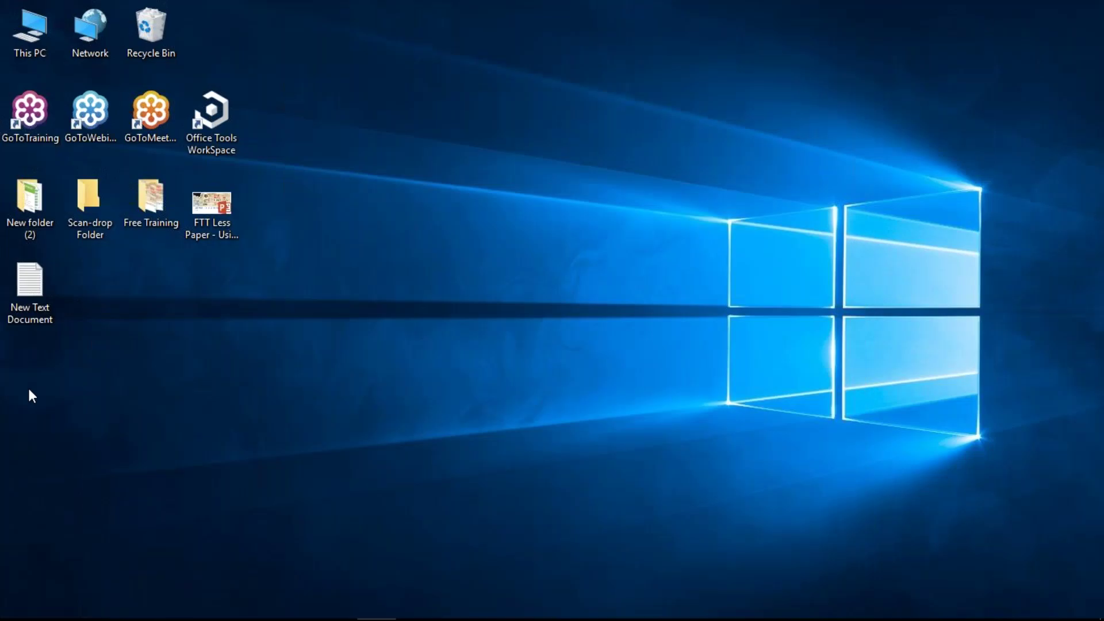
{"action": "left_click", "coordinate": [33, 294]}
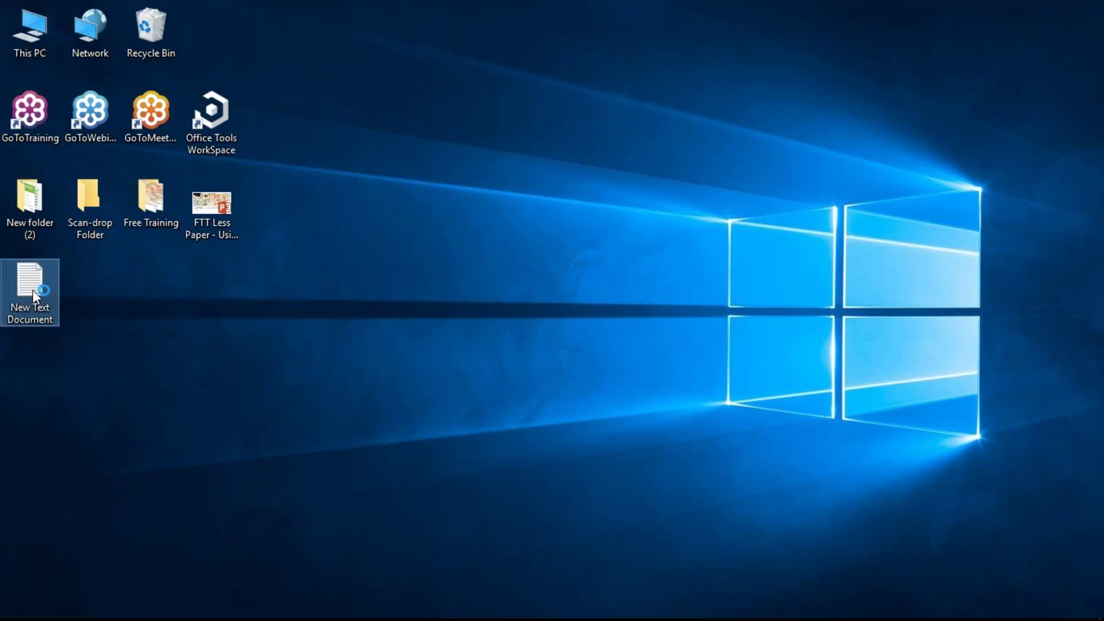
{"action": "double_click", "coordinate": [33, 295]}
Confirm Office Tools PDF is listed in Notepad's Print printers, then close the dialog and minimize Notepad.
{"action": "left_click", "coordinate": [166, 140]}
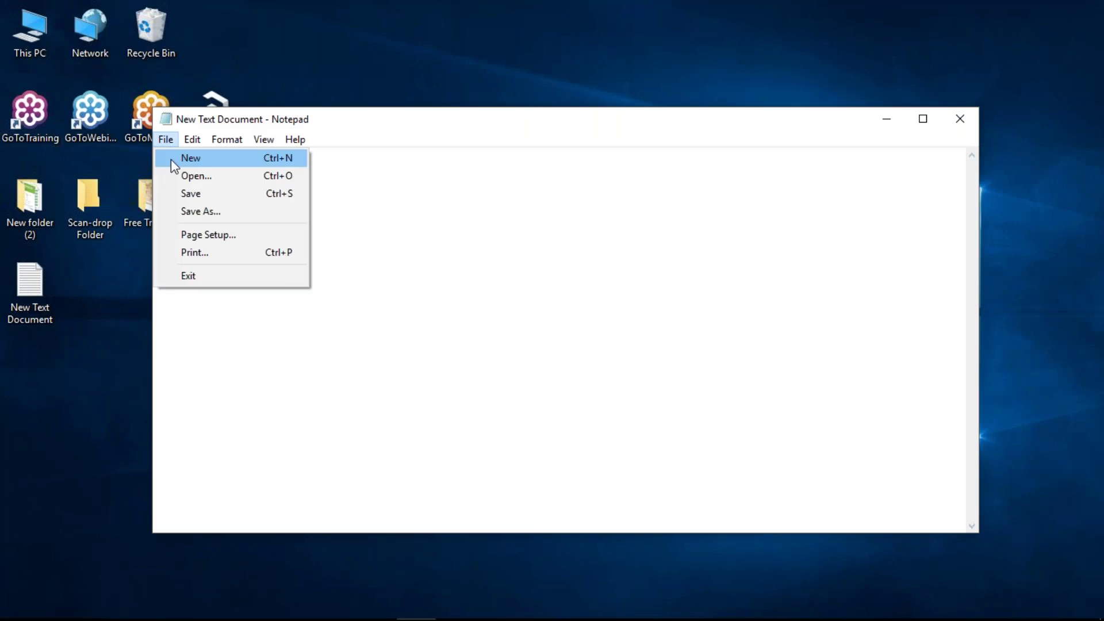
{"action": "left_click", "coordinate": [180, 252]}
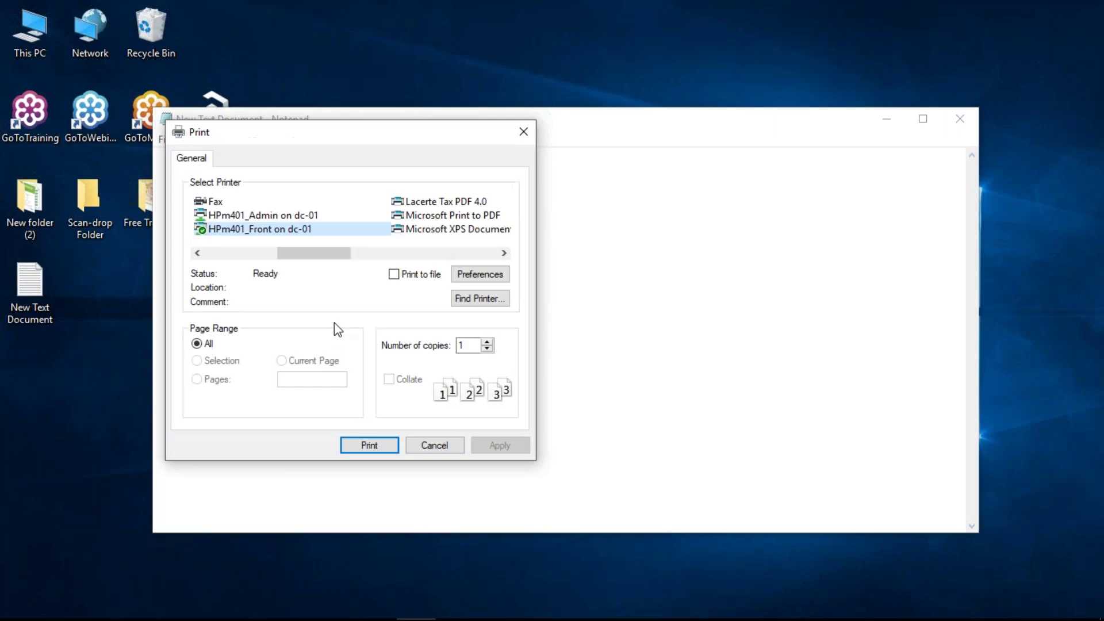
{"action": "left_click_drag", "start_coordinate": [319, 253], "coordinate": [396, 253]}
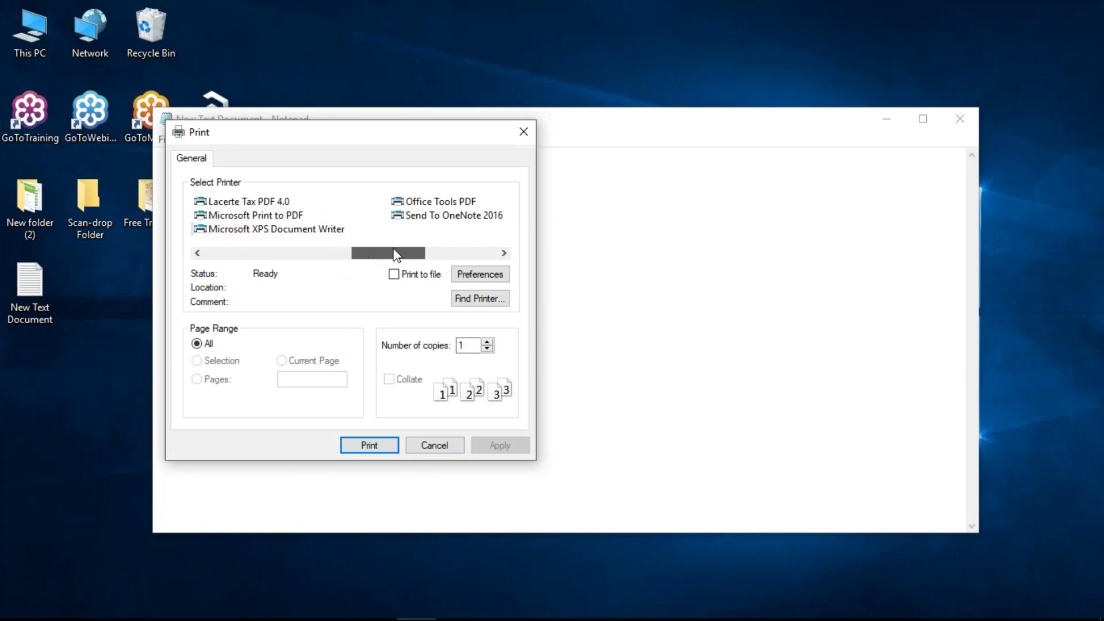
{"action": "left_click", "coordinate": [492, 202]}
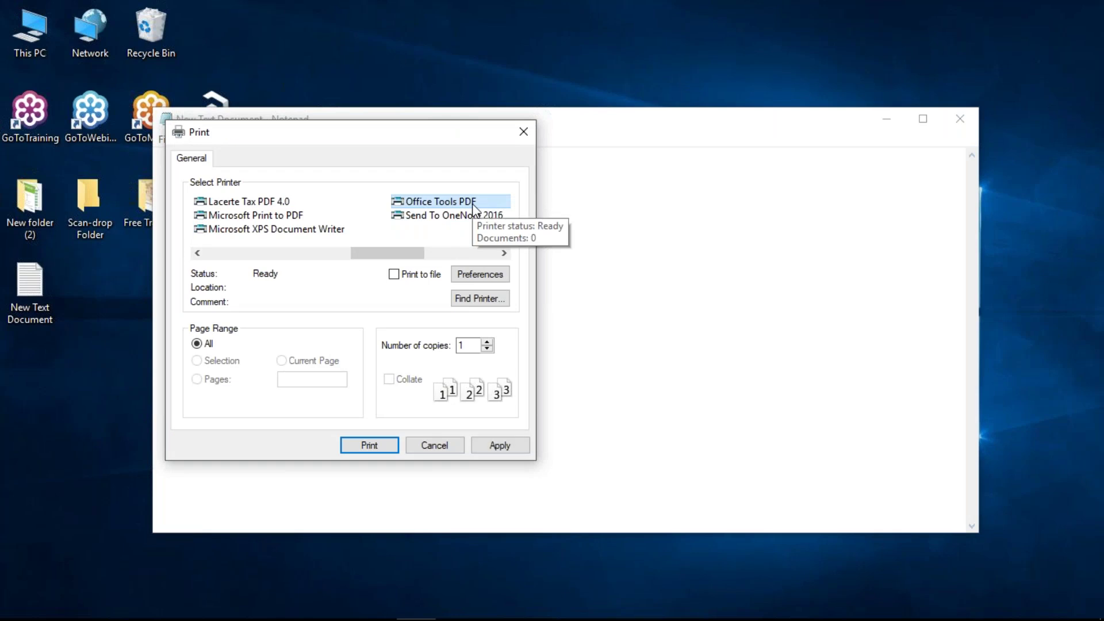
{"action": "left_click", "coordinate": [523, 132]}
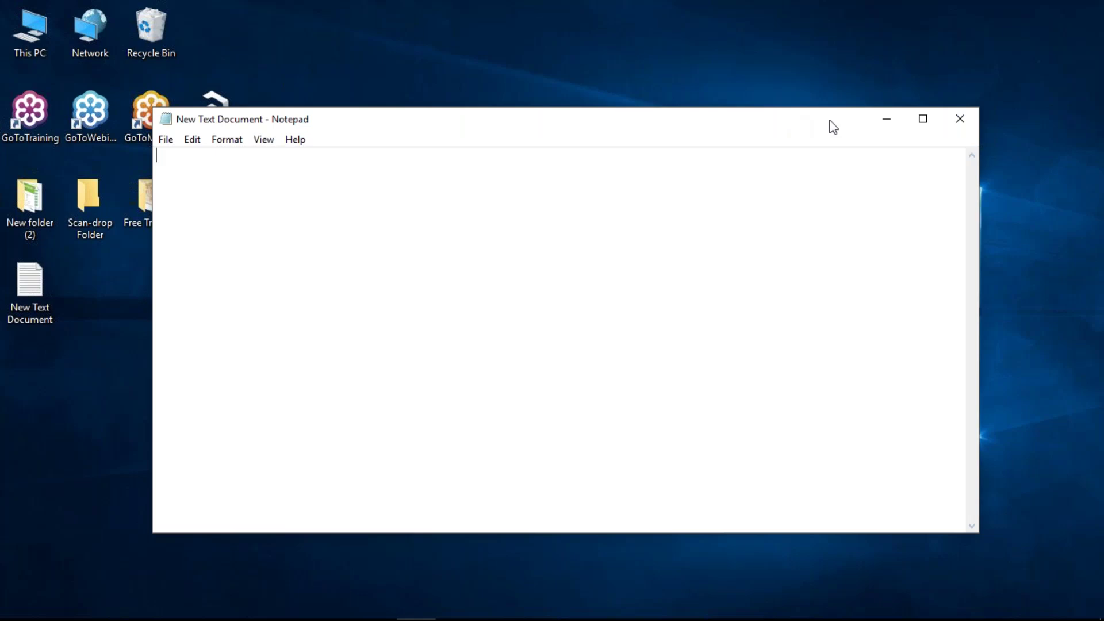
{"action": "left_click", "coordinate": [888, 120]}
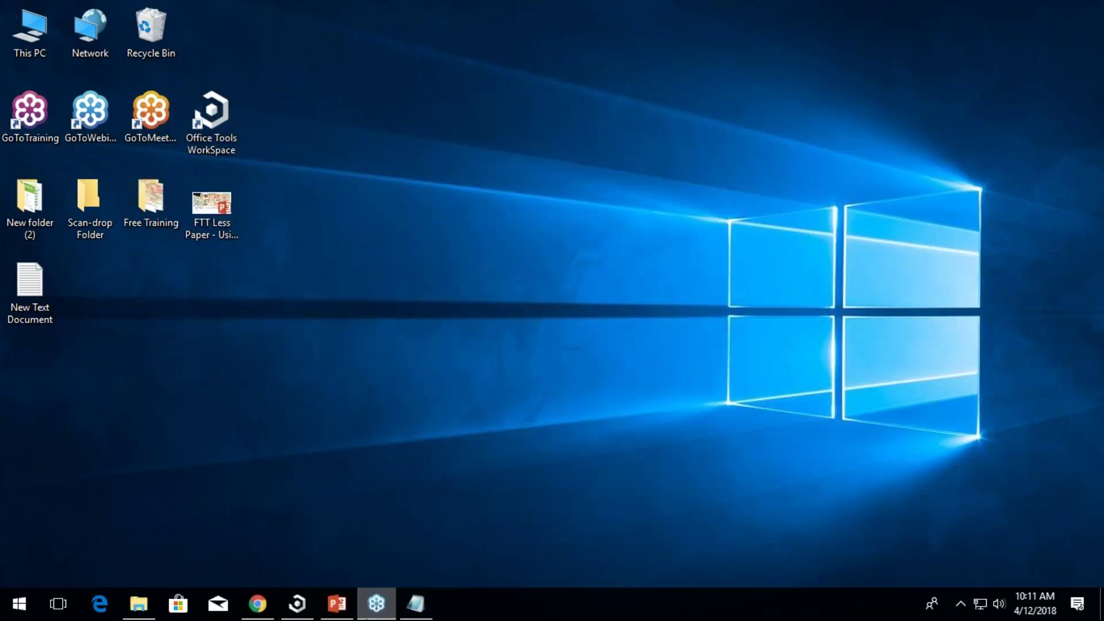
Move the Scan-drop Folder icon to mid-desktop beside Free Training, then restore WorkSpace full screen.
{"action": "left_click", "coordinate": [297, 603]}
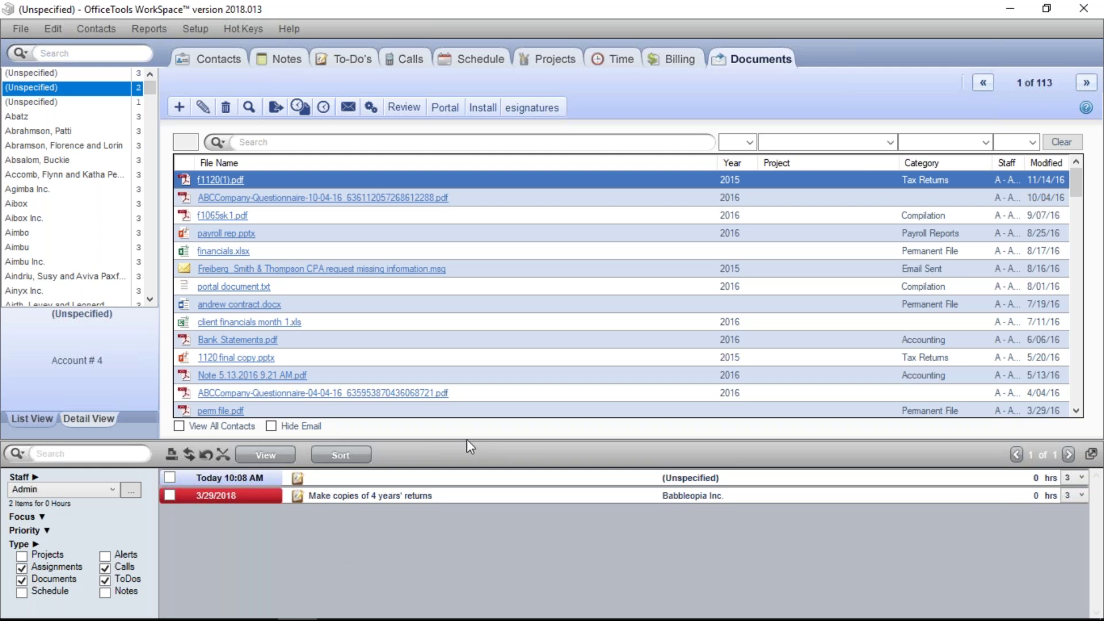
{"action": "left_click", "coordinate": [1011, 9]}
{"action": "left_click_drag", "start_coordinate": [88, 210], "coordinate": [557, 157]}
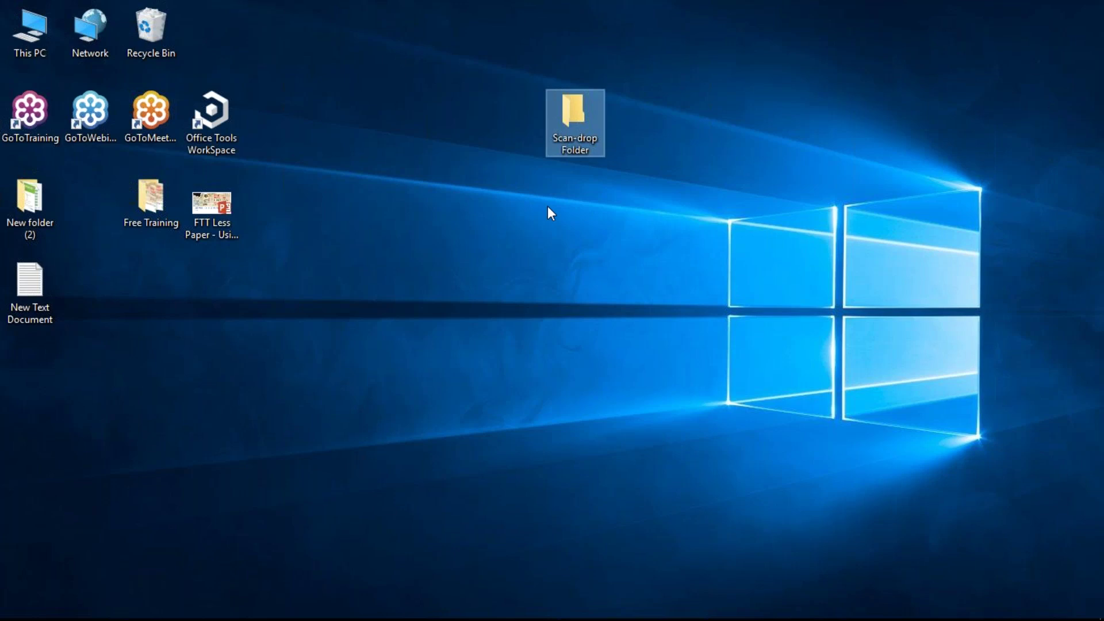
{"action": "left_click", "coordinate": [549, 209]}
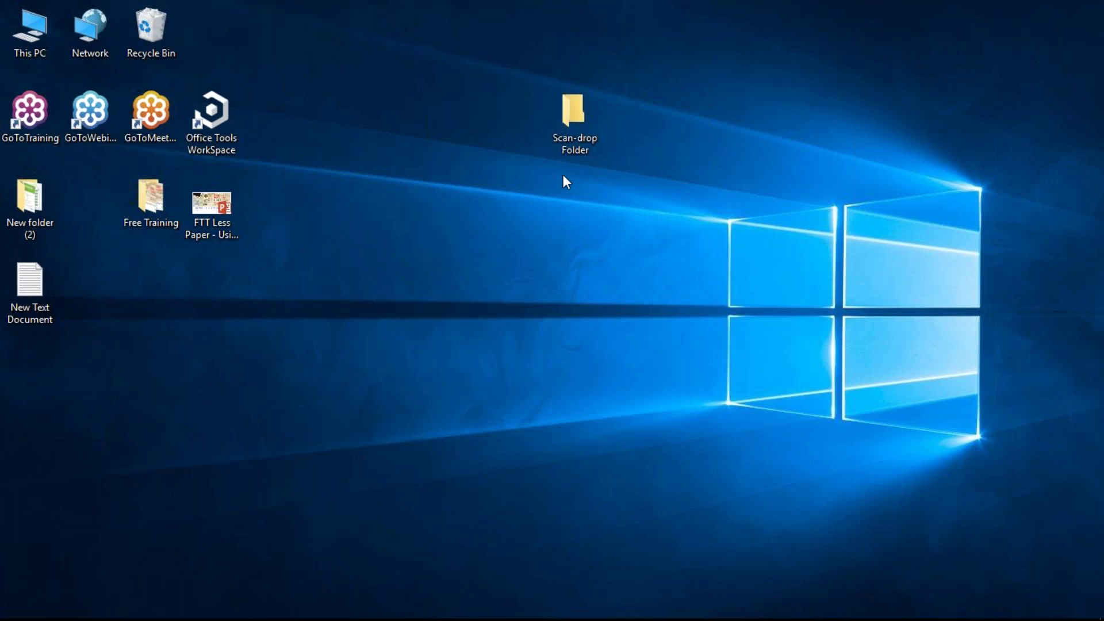
{"action": "left_click_drag", "start_coordinate": [574, 108], "coordinate": [395, 176]}
{"action": "left_click", "coordinate": [339, 294]}
{"action": "mouse_move", "coordinate": [340, 618]}
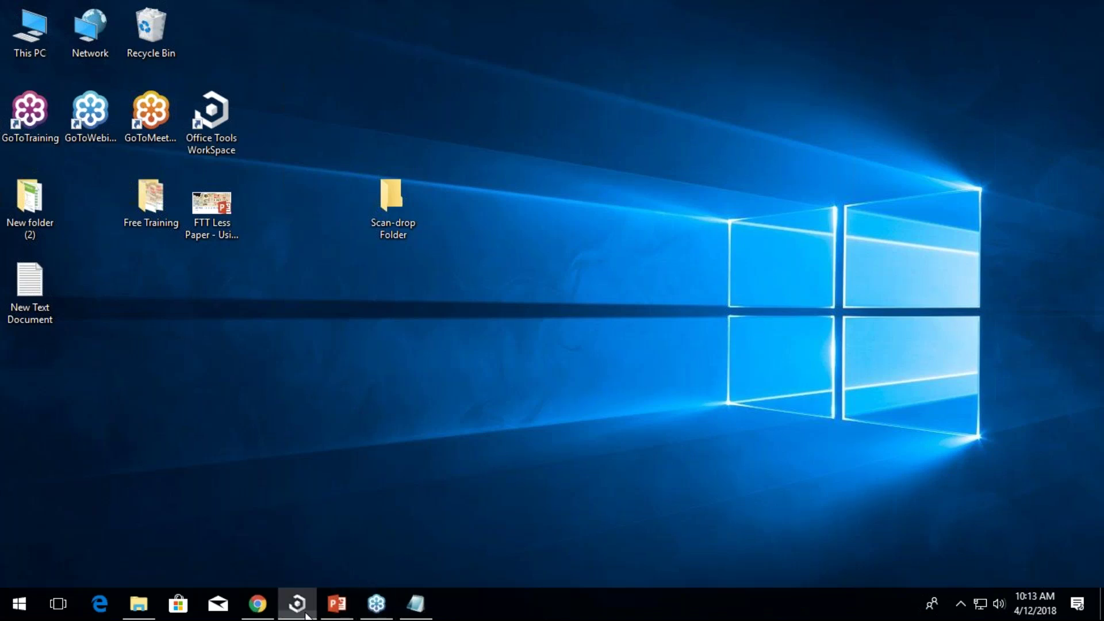
{"action": "left_click", "coordinate": [306, 614]}
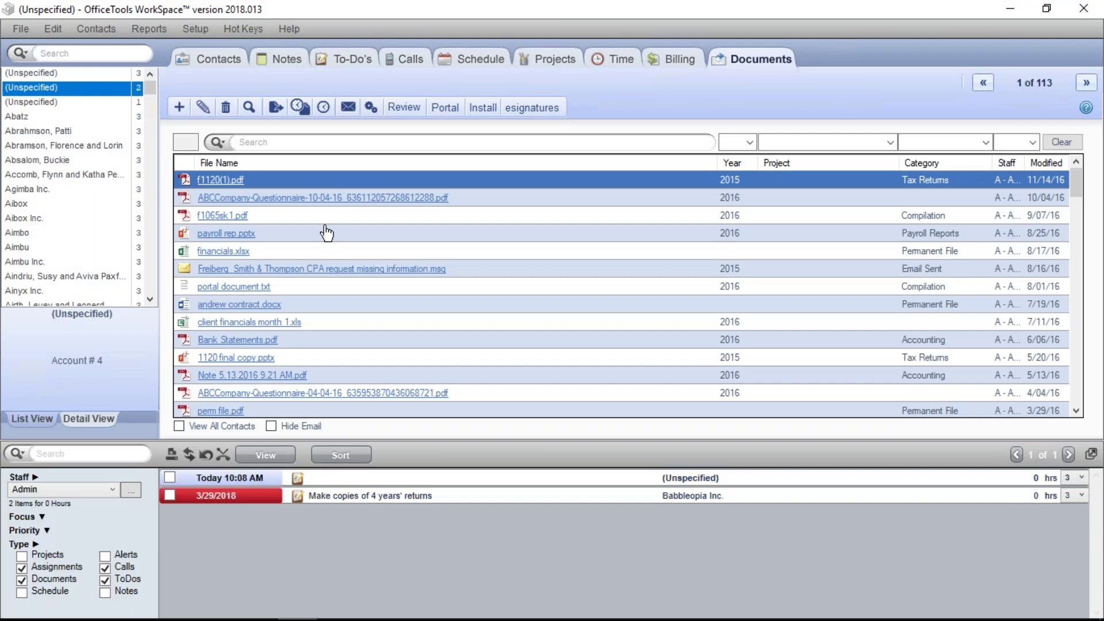
Check that the Document Drop Folder in setup points to the desktop Scan-drop Folder, then close it.
{"action": "left_click", "coordinate": [202, 33]}
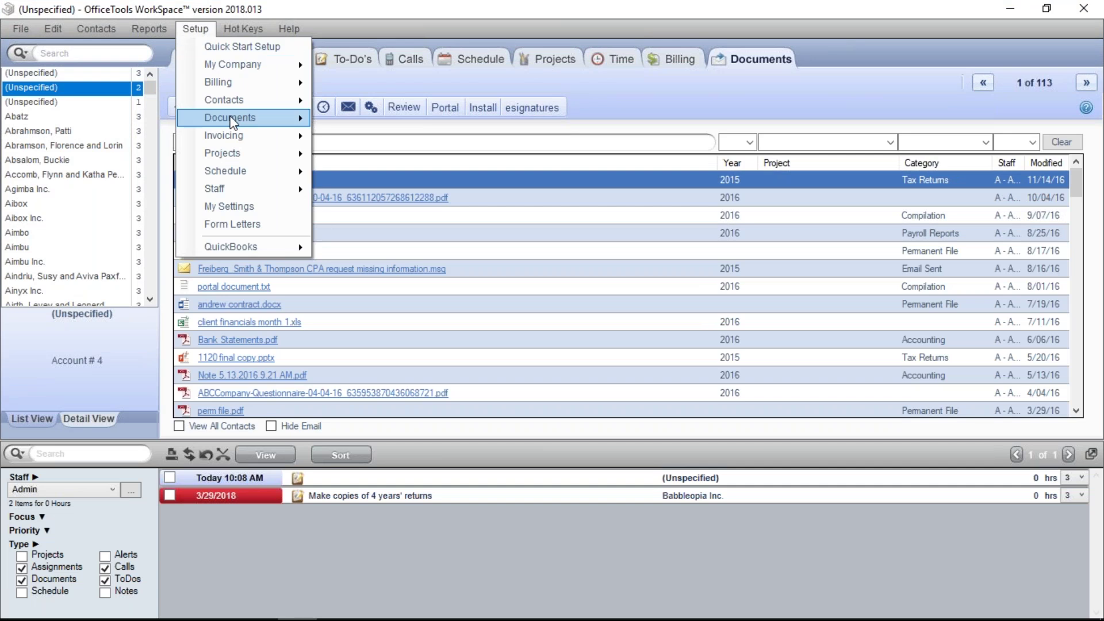
{"action": "mouse_move", "coordinate": [236, 119]}
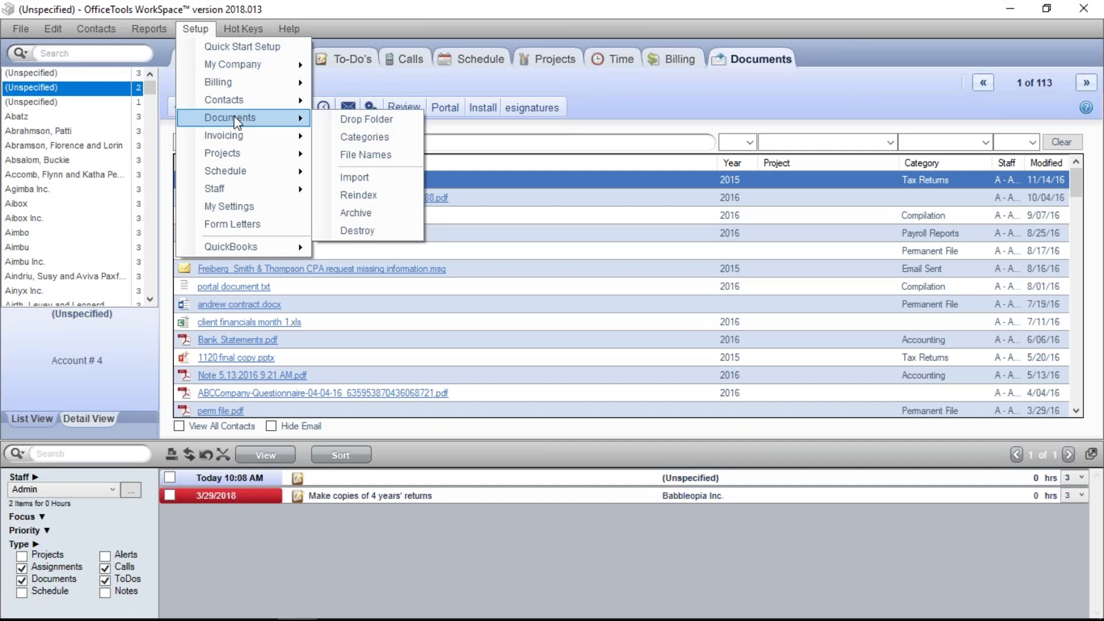
{"action": "left_click", "coordinate": [333, 118]}
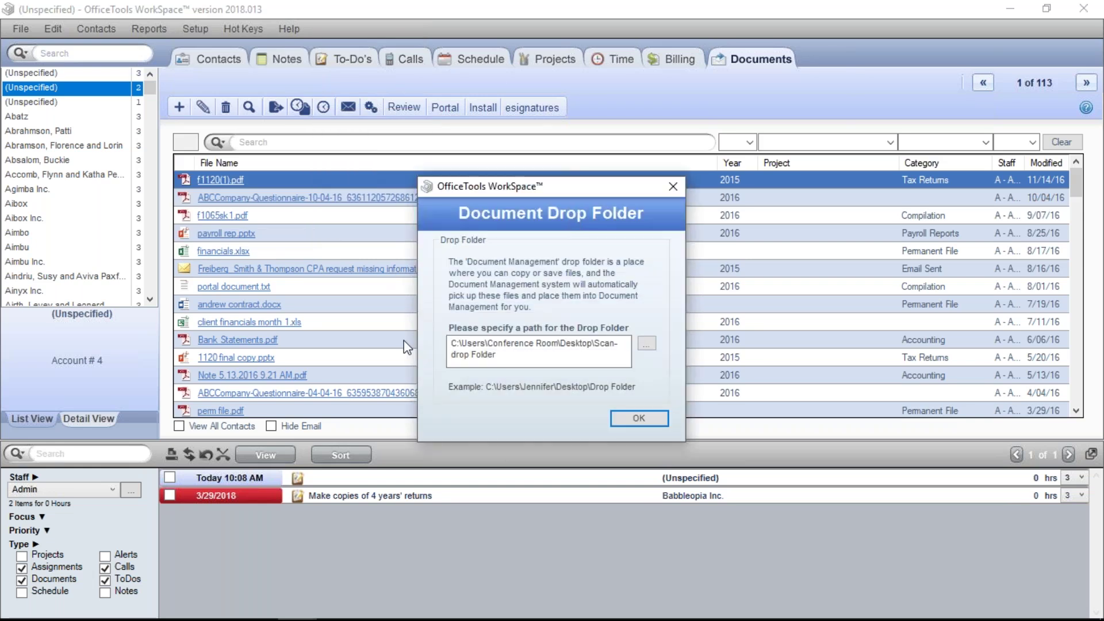
{"action": "left_click_drag", "start_coordinate": [496, 356], "coordinate": [429, 335]}
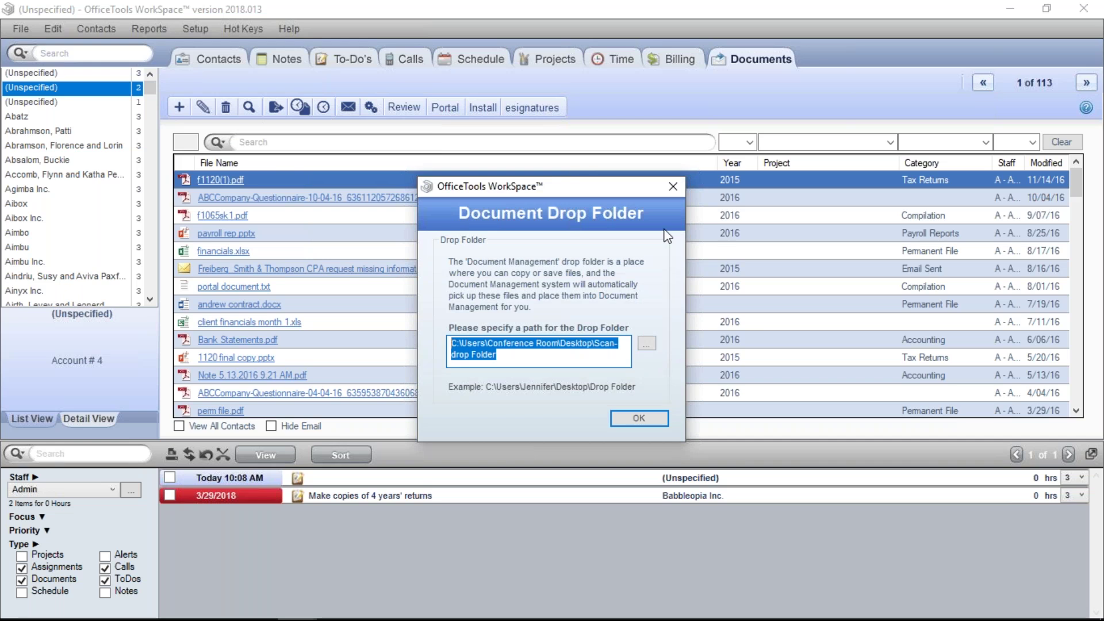
{"action": "left_click", "coordinate": [674, 190]}
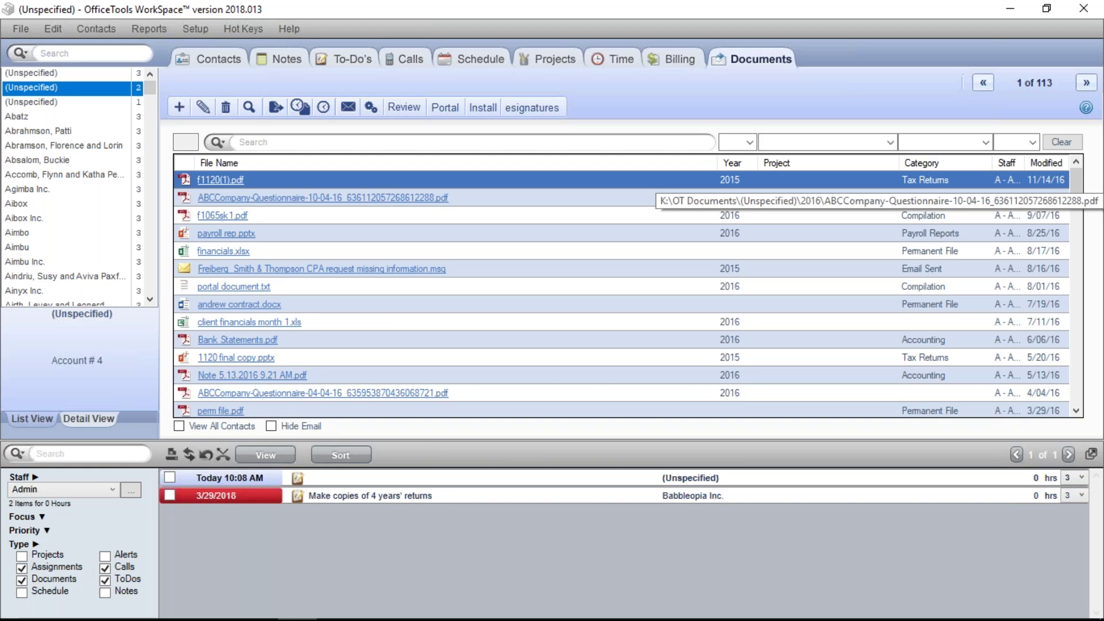
Shift the WorkSpace window right and drop the desktop's New Text Document onto the Documents list.
{"action": "left_click_drag", "start_coordinate": [399, 10], "coordinate": [671, 31]}
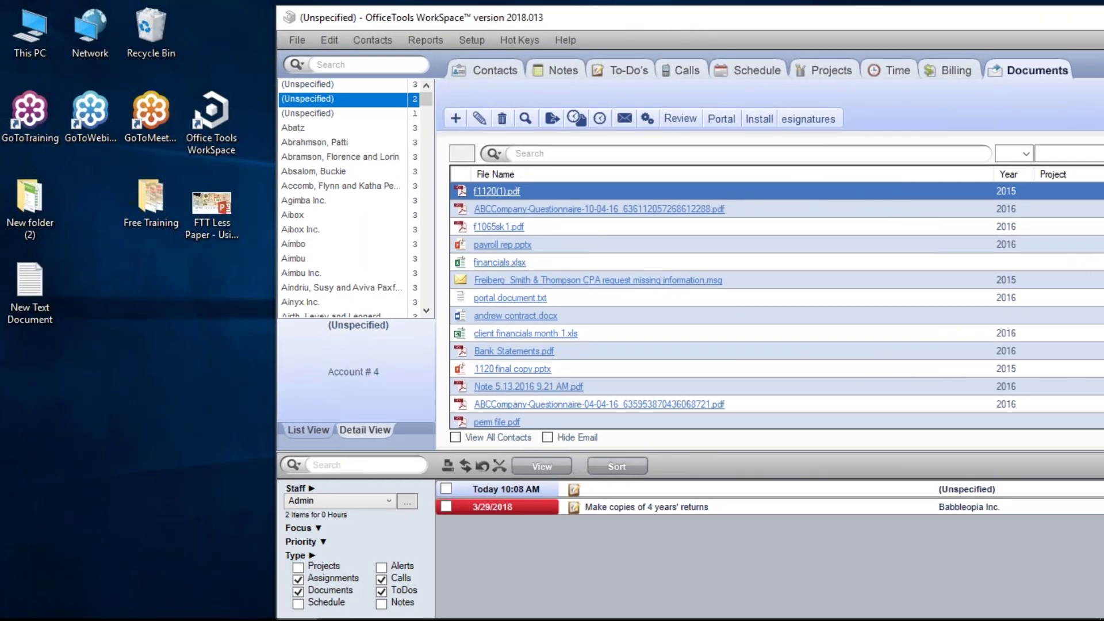
{"action": "left_click_drag", "start_coordinate": [574, 18], "coordinate": [745, 19]}
{"action": "left_click_drag", "start_coordinate": [40, 279], "coordinate": [401, 195]}
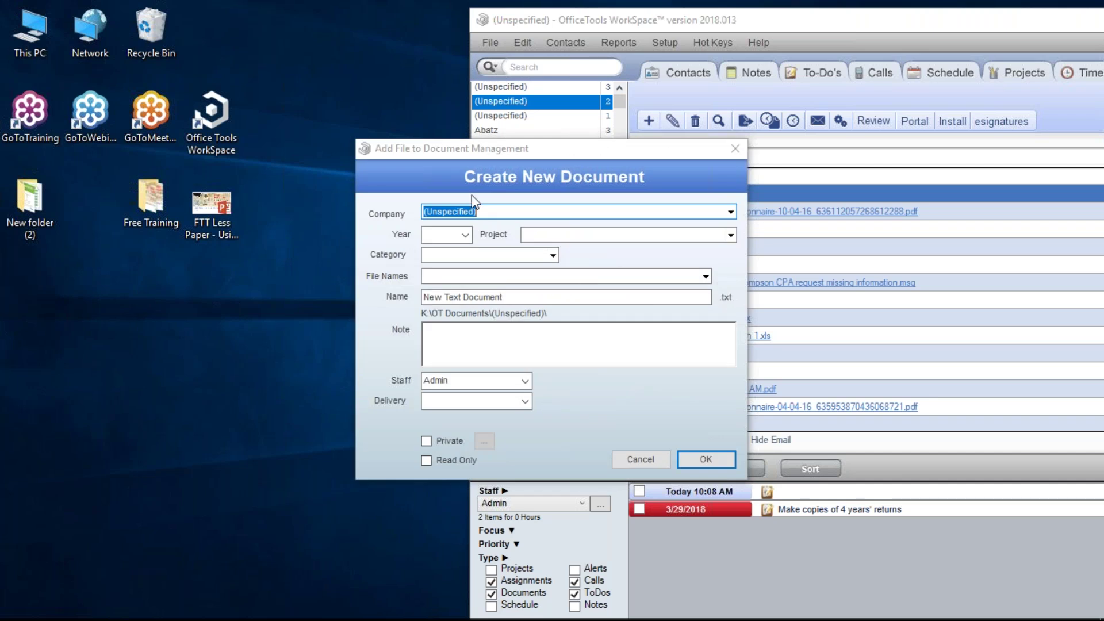
File New Text Document.txt under year 2018 and category Invoices and add it to the list.
{"action": "left_click", "coordinate": [466, 232]}
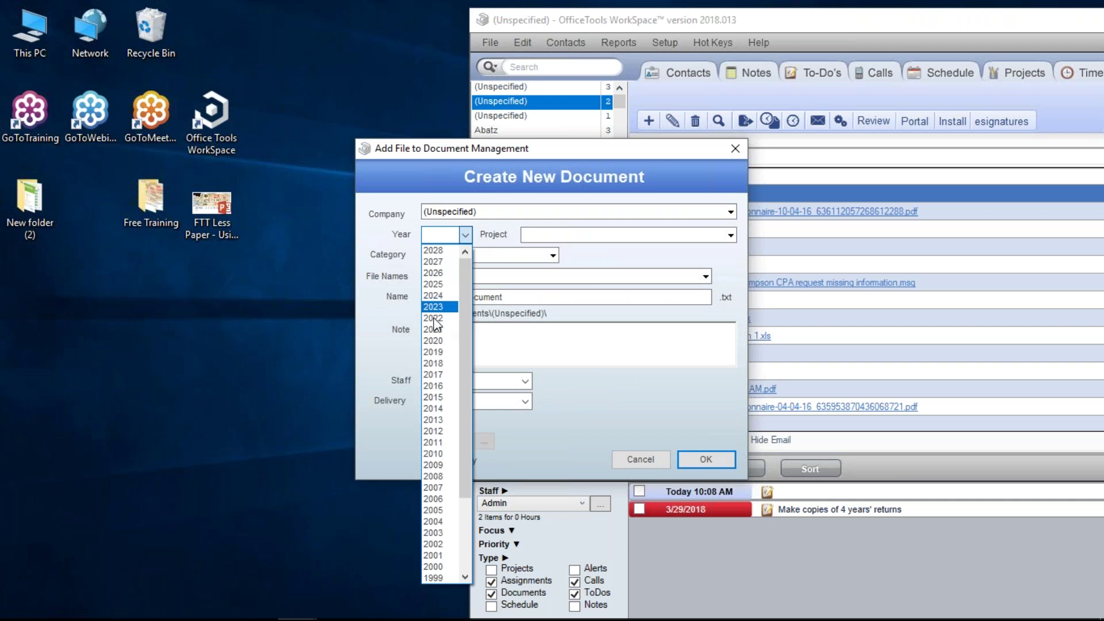
{"action": "left_click", "coordinate": [433, 365]}
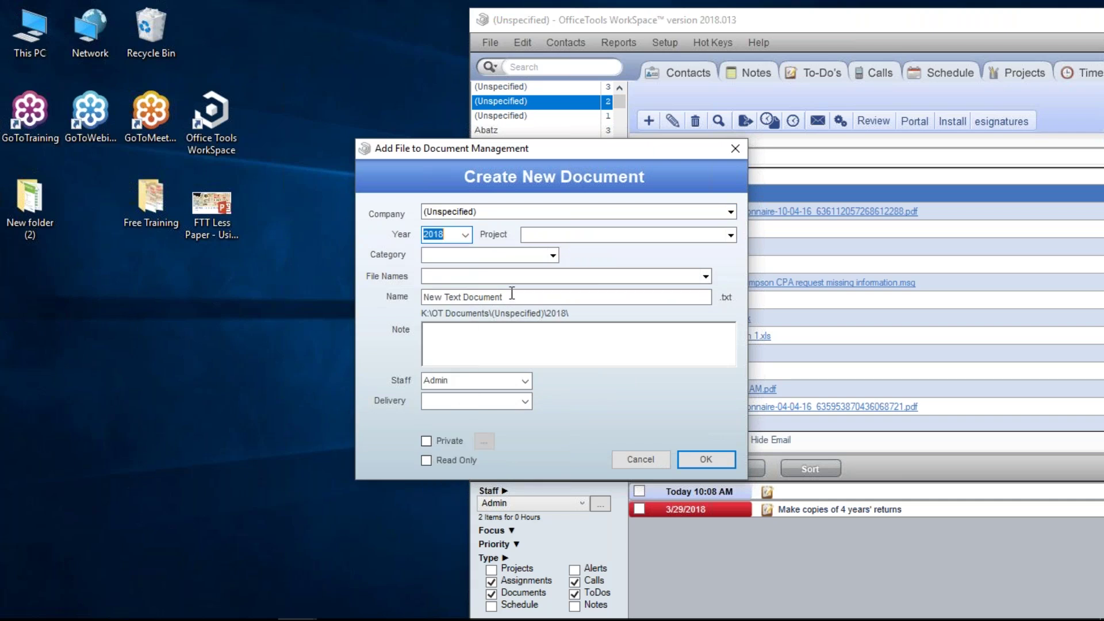
{"action": "left_click", "coordinate": [552, 256]}
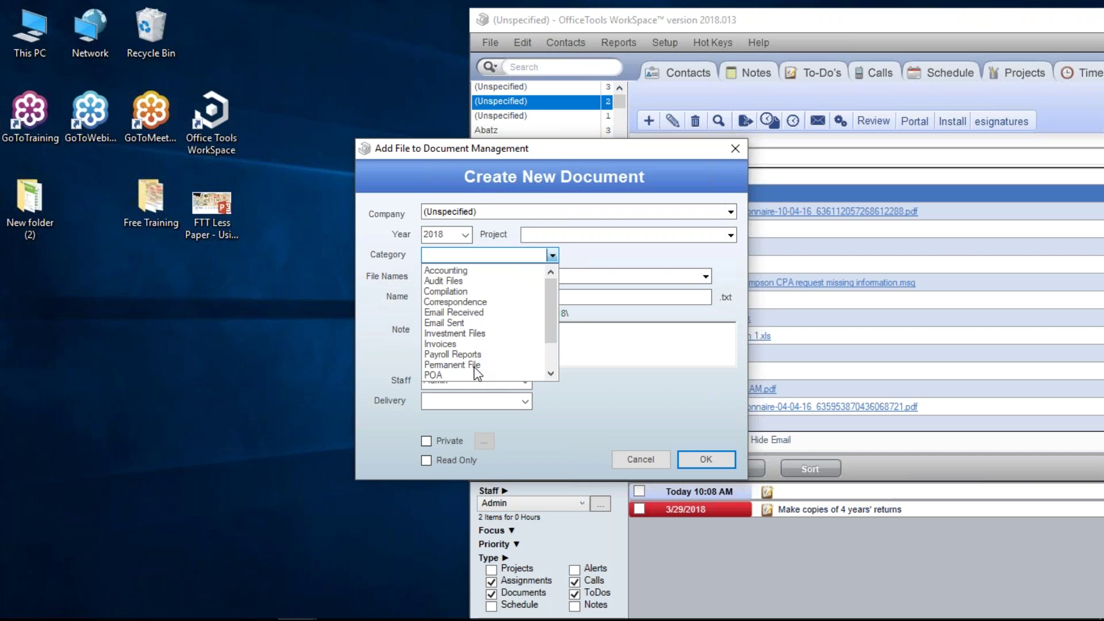
{"action": "left_click", "coordinate": [460, 345]}
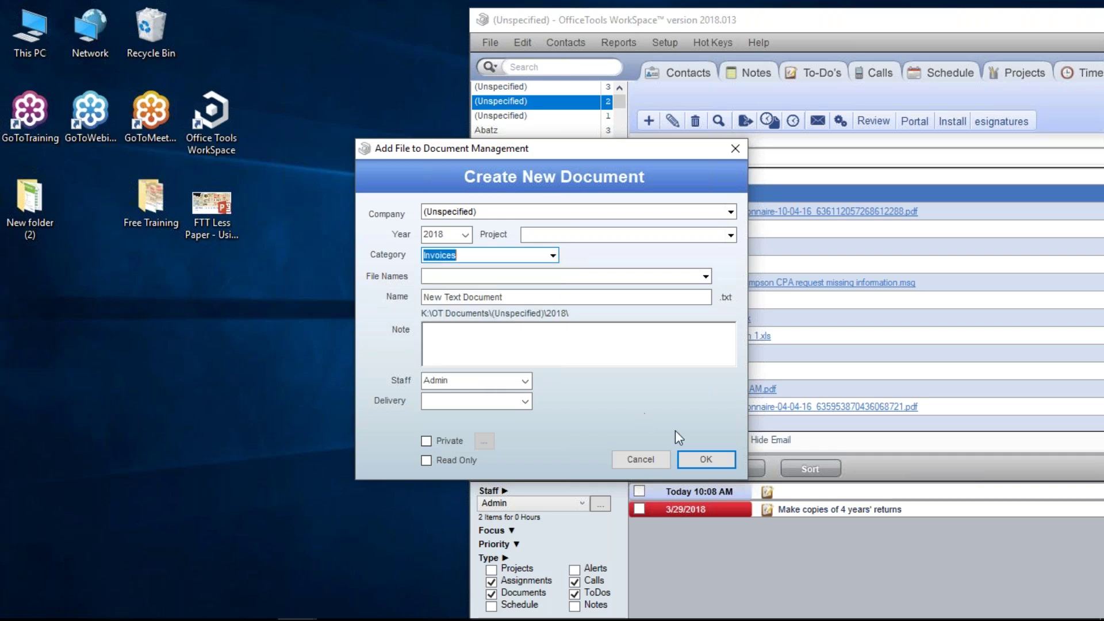
{"action": "left_click", "coordinate": [705, 458]}
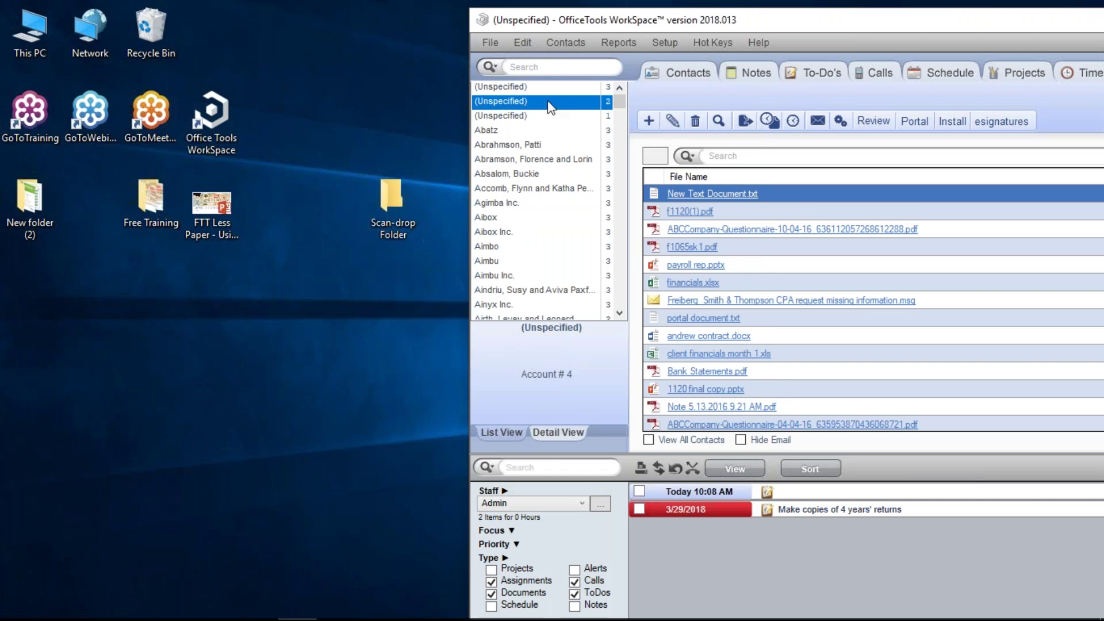
{"action": "left_click_drag", "start_coordinate": [770, 28], "coordinate": [312, 27]}
Maximize the WorkSpace window and scroll through the 114-file Documents list.
{"action": "double_click", "coordinate": [312, 27]}
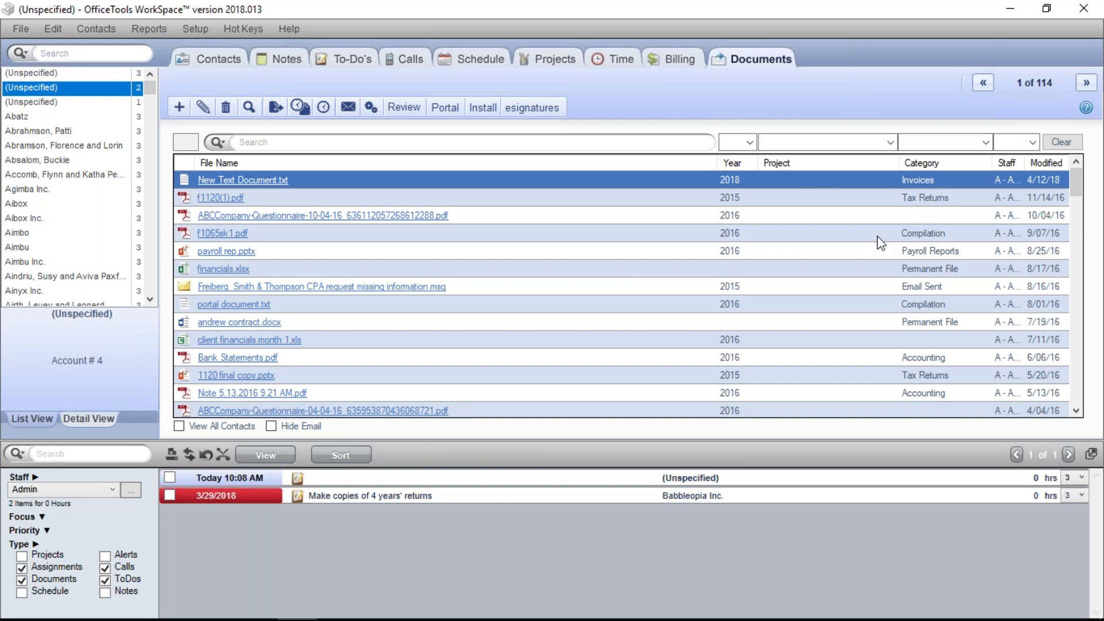
{"action": "scroll", "coordinate": [848, 263], "scroll_direction": "down", "scroll_amount": 5}
{"action": "scroll", "coordinate": [848, 262], "scroll_direction": "up", "scroll_amount": 5}
Look over the Year and Category filter choices, ending with the Year list open.
{"action": "left_click", "coordinate": [750, 143]}
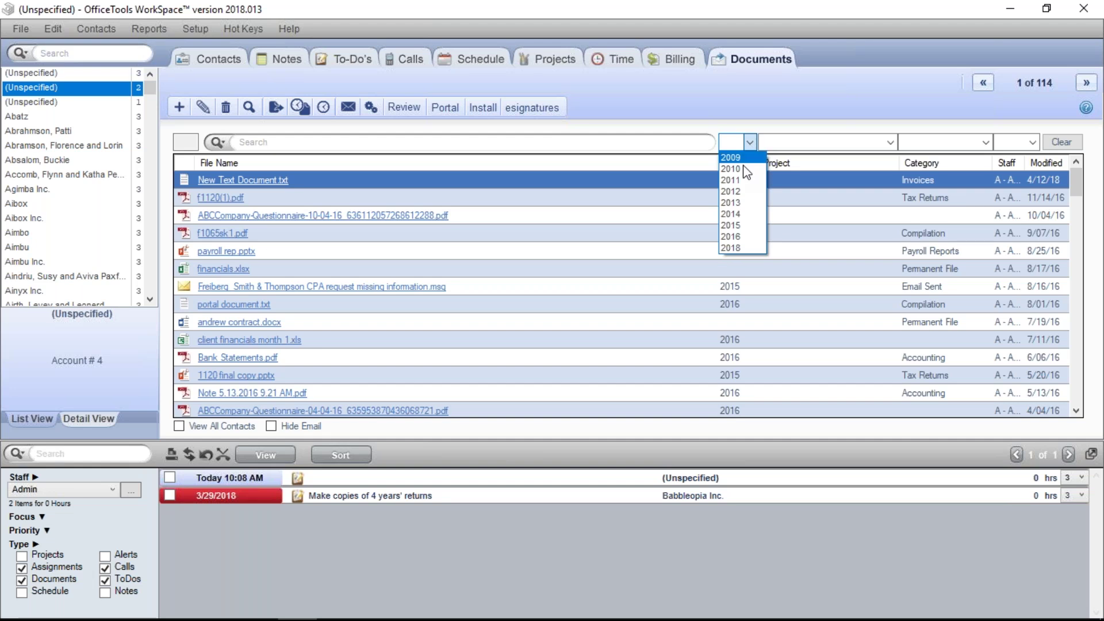
{"action": "left_click", "coordinate": [753, 145]}
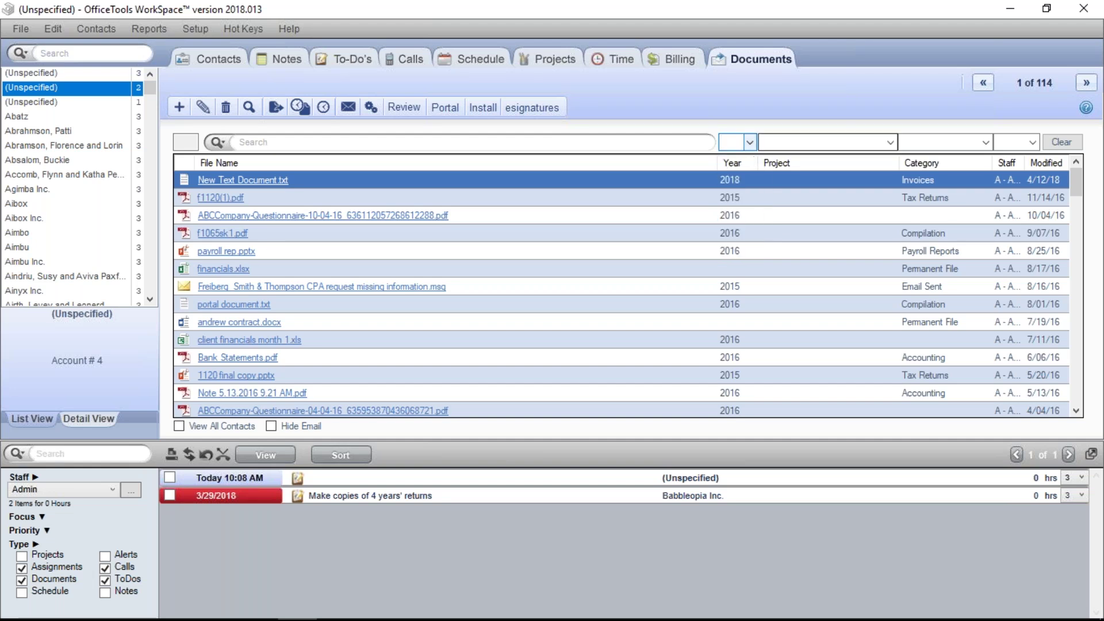
{"action": "left_click", "coordinate": [986, 143]}
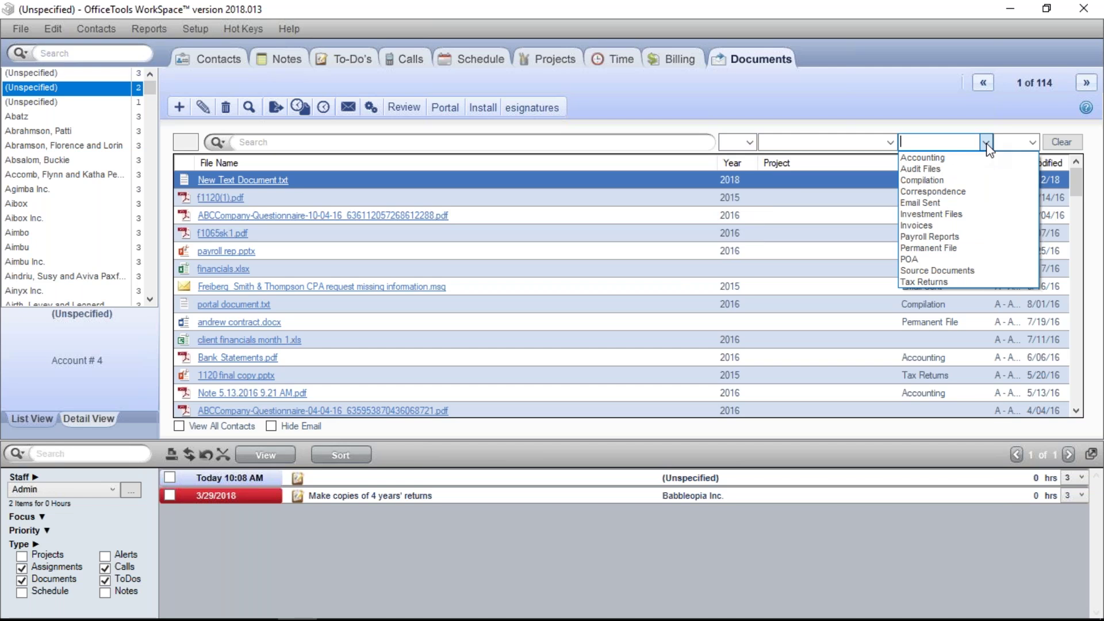
{"action": "left_click", "coordinate": [987, 144]}
{"action": "left_click", "coordinate": [750, 143]}
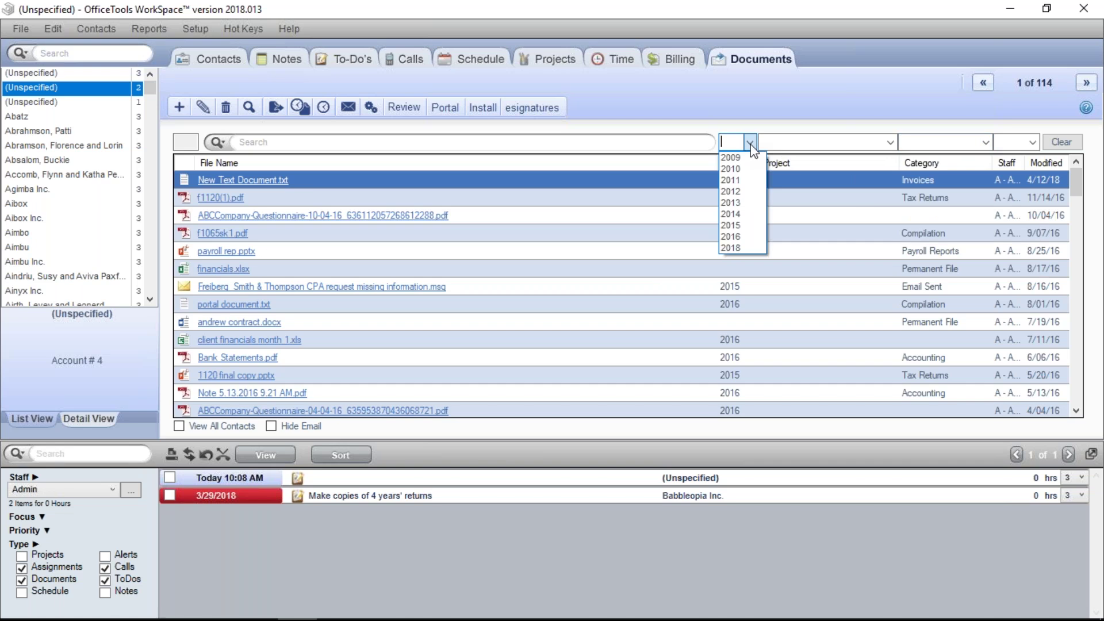
Filter the Documents list to year 2015 and the Tax Returns category.
{"action": "left_click", "coordinate": [740, 226]}
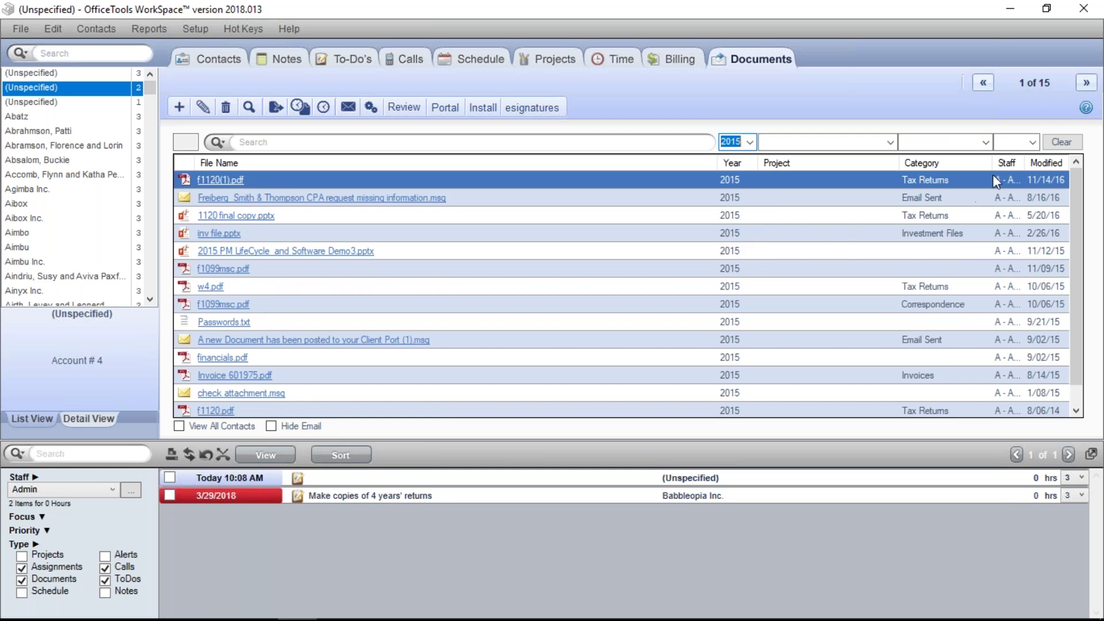
{"action": "left_click", "coordinate": [988, 144]}
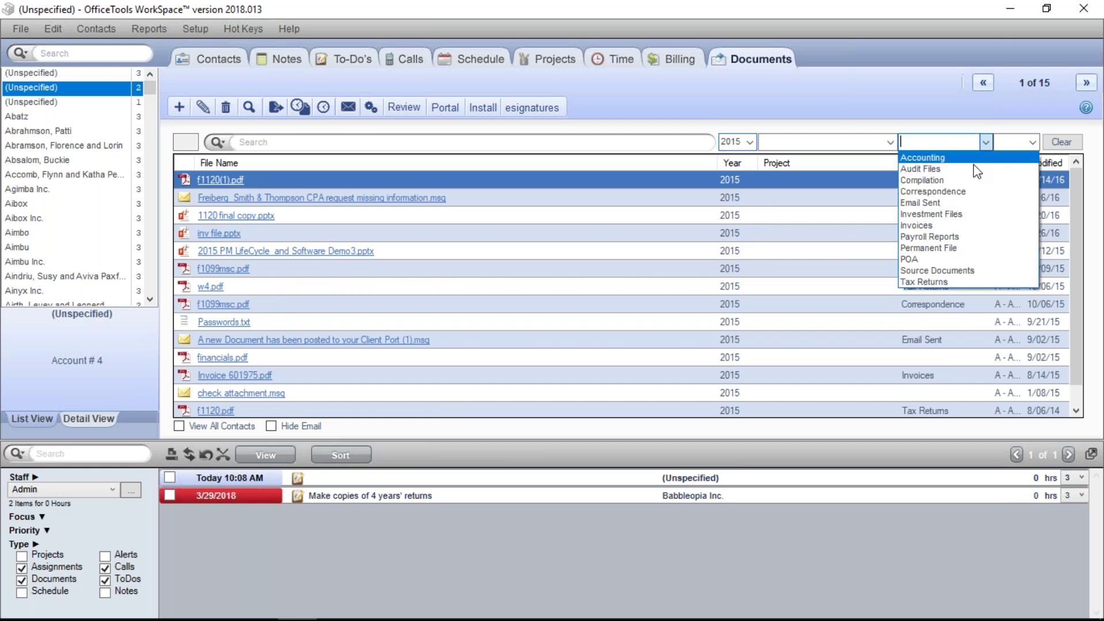
{"action": "left_click", "coordinate": [930, 278]}
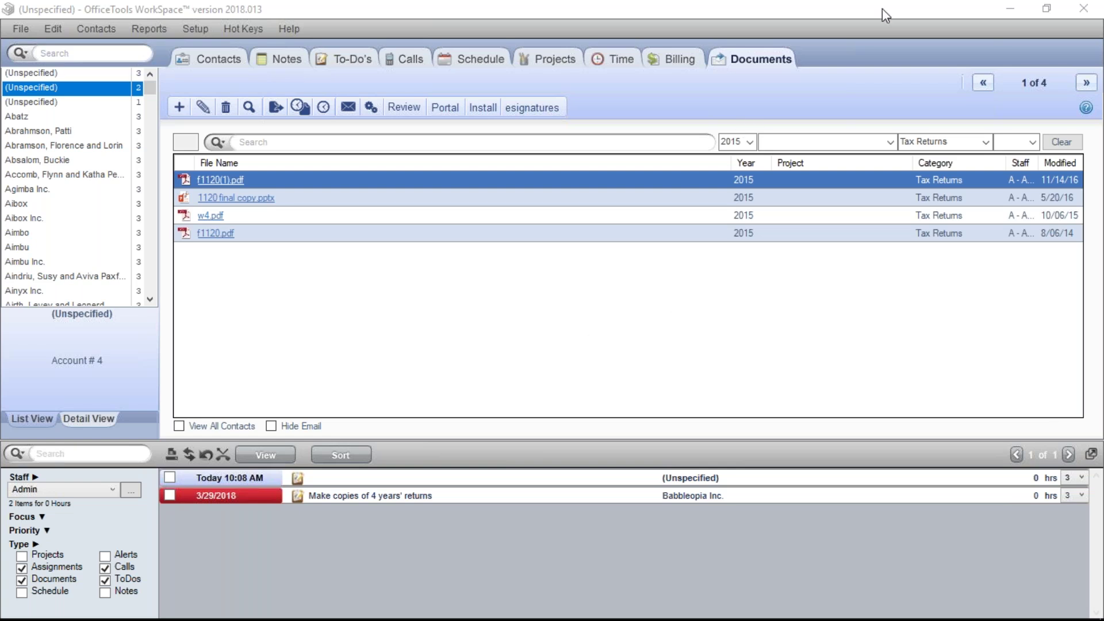
Clear the year and category filters, then try a search for 1120 and erase it.
{"action": "left_click", "coordinate": [1062, 142]}
{"action": "left_click", "coordinate": [298, 142]}
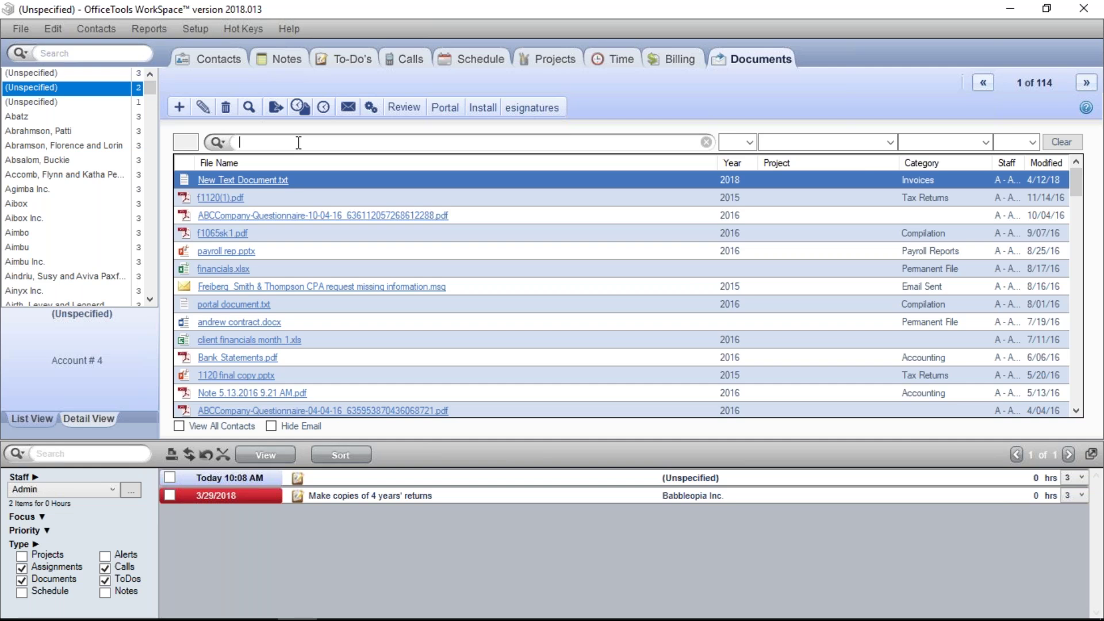
{"action": "type", "text": "1120"}
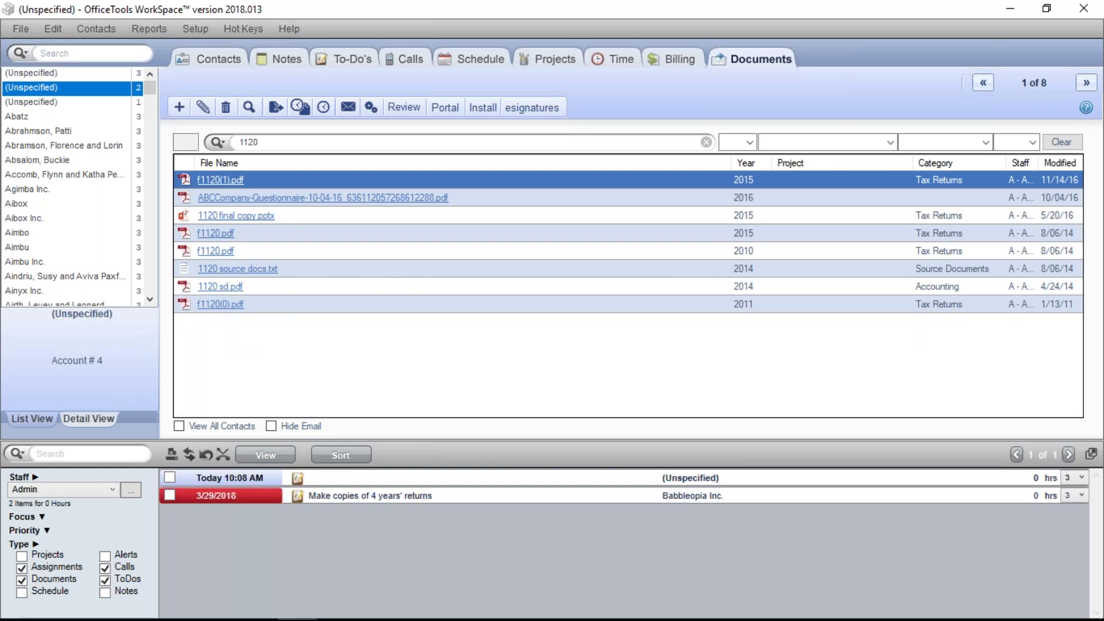
{"action": "key", "text": "BackSpace"}
{"action": "key", "text": "BackSpace"}
{"action": "key", "text": "BackSpace"}
{"action": "key", "text": "BackSpace"}
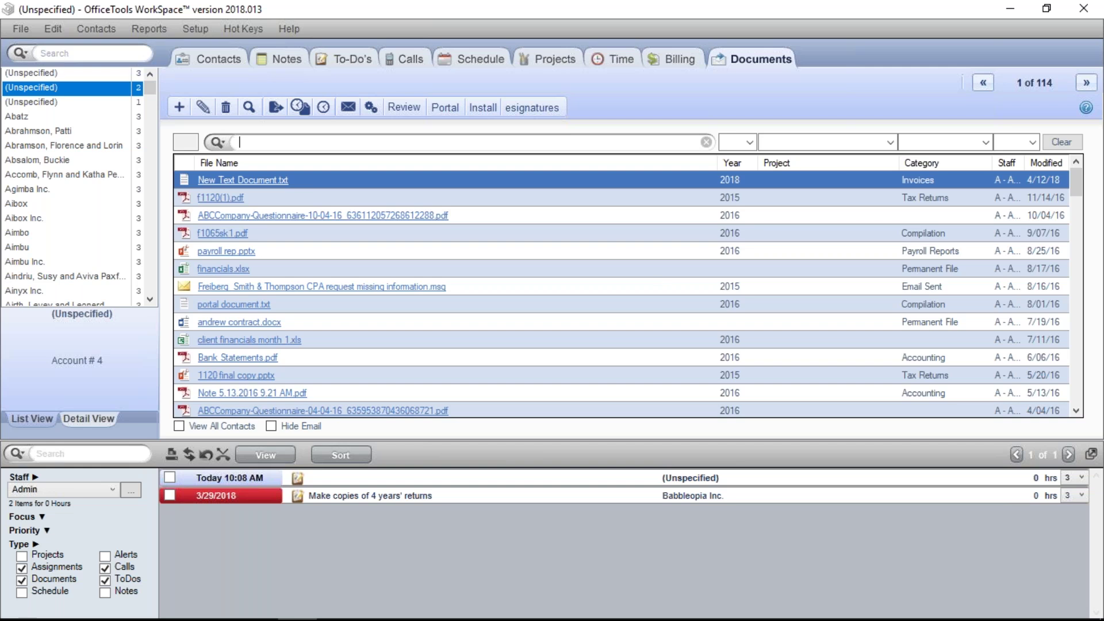
Search the documents for 'em' to find email files, then clear the search.
{"action": "type", "text": "email"}
{"action": "key", "text": "Return"}
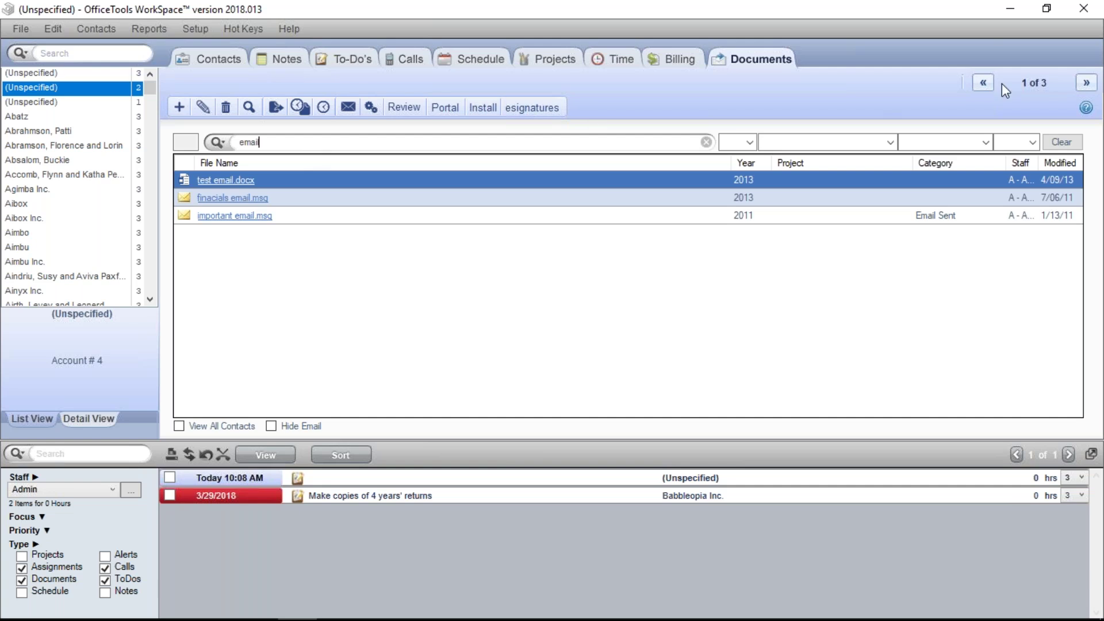
{"action": "left_click", "coordinate": [1055, 142]}
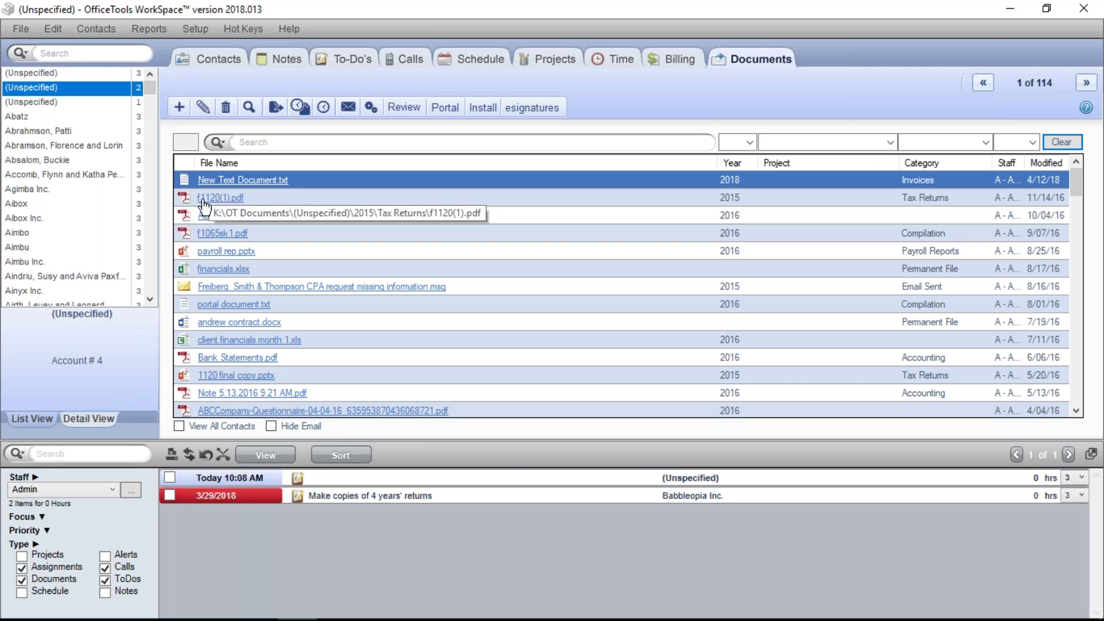
Try the PDF and .msg file-type filters, clearing each one afterwards.
{"action": "left_click", "coordinate": [184, 234]}
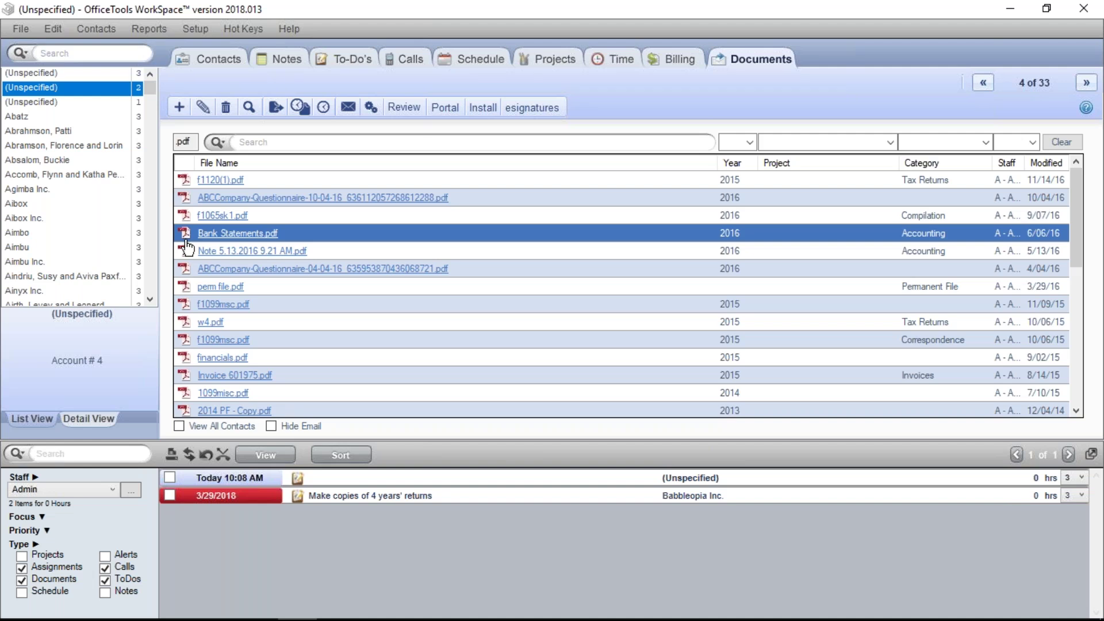
{"action": "left_click", "coordinate": [1061, 143]}
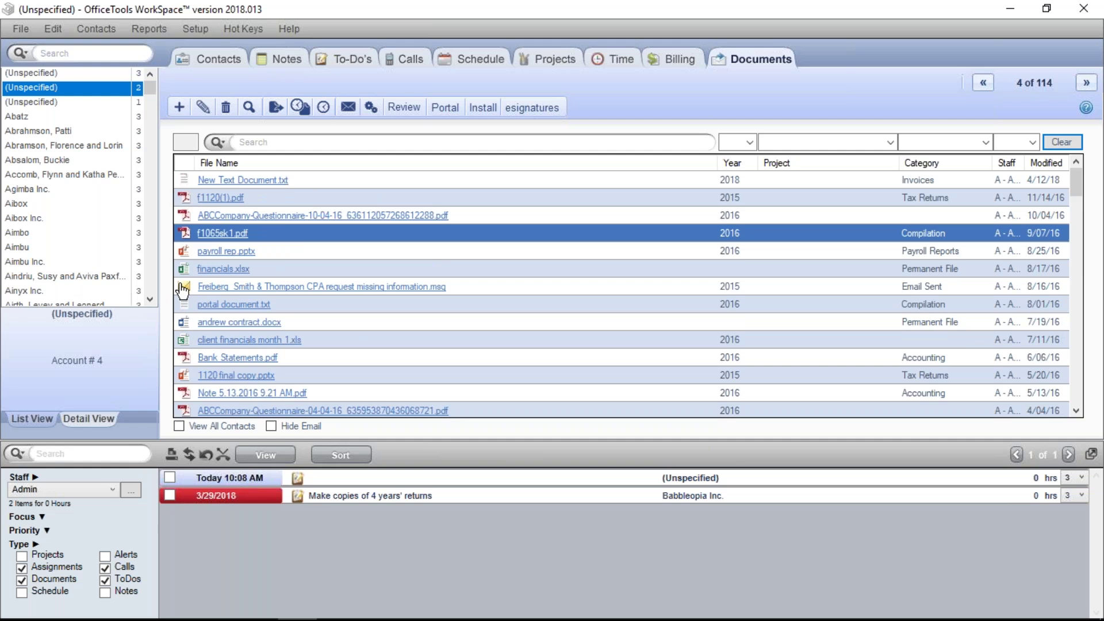
{"action": "left_click", "coordinate": [185, 288]}
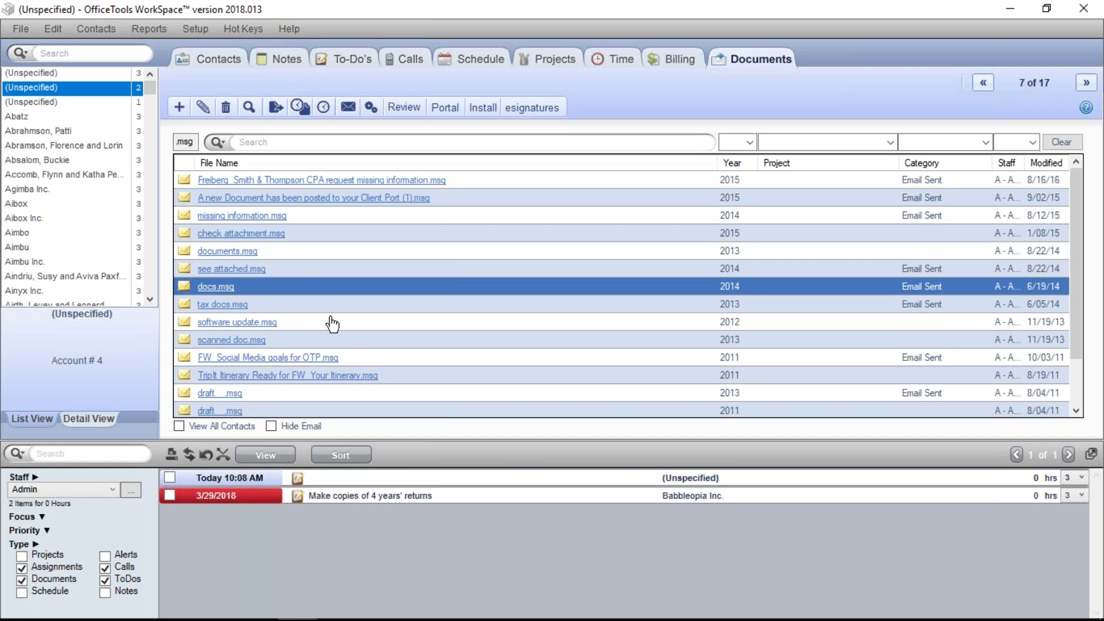
{"action": "left_click", "coordinate": [1061, 142]}
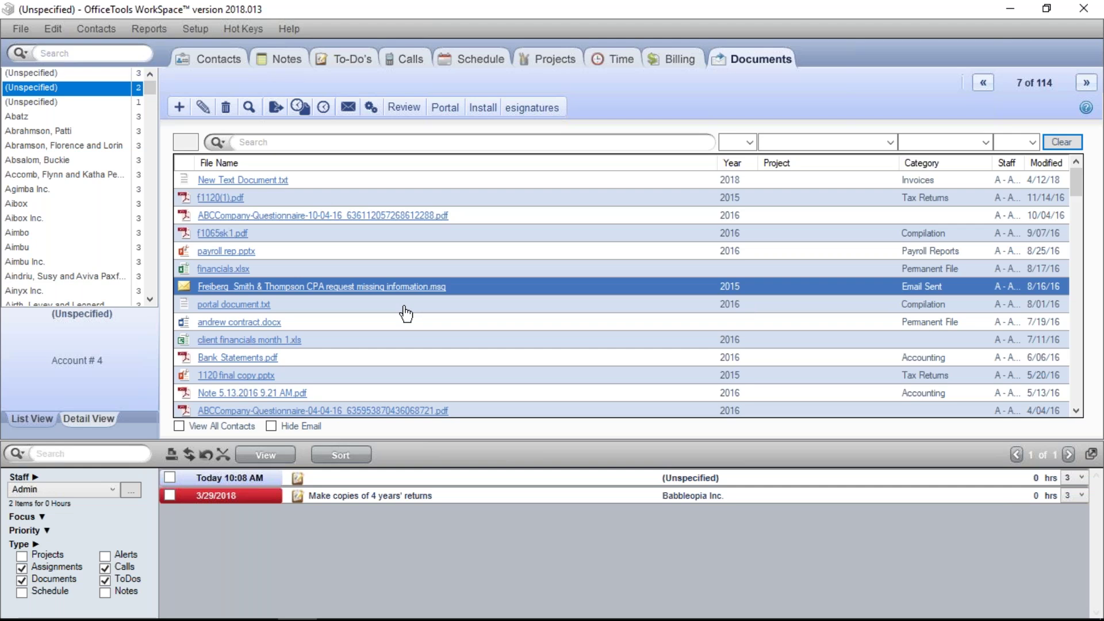
Filter to the .msg email documents, scroll the results, then clear the filter.
{"action": "left_click", "coordinate": [183, 294]}
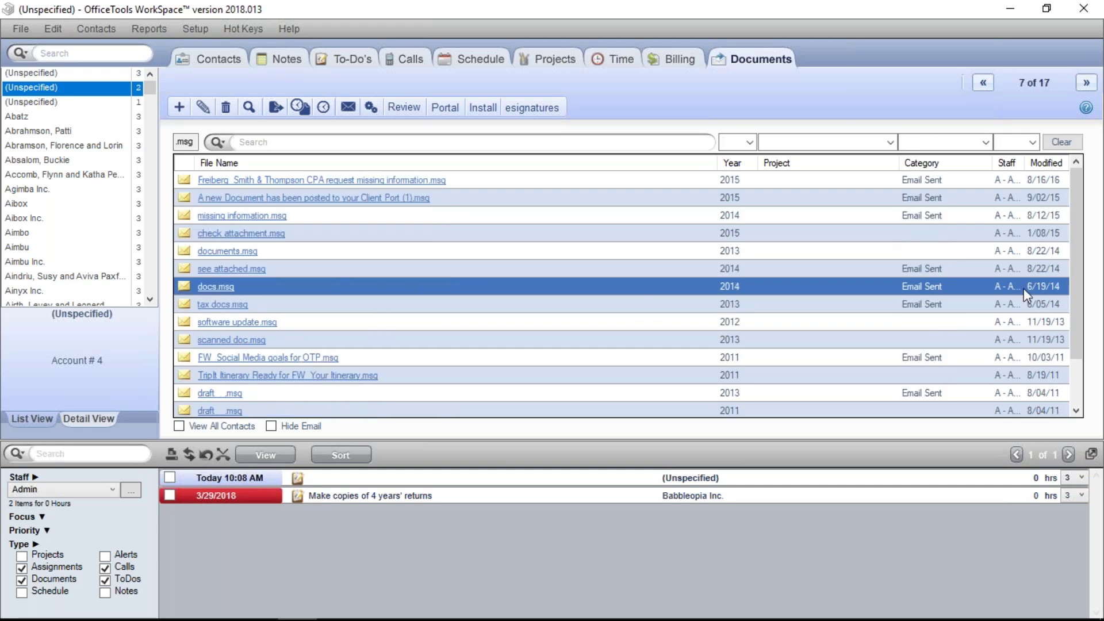
{"action": "mouse_move", "coordinate": [1074, 275]}
{"action": "left_mouse_down"}
{"action": "mouse_move", "coordinate": [1068, 331]}
{"action": "mouse_move", "coordinate": [1068, 267]}
{"action": "mouse_move", "coordinate": [1083, 319]}
{"action": "mouse_move", "coordinate": [1082, 261]}
{"action": "left_mouse_up"}
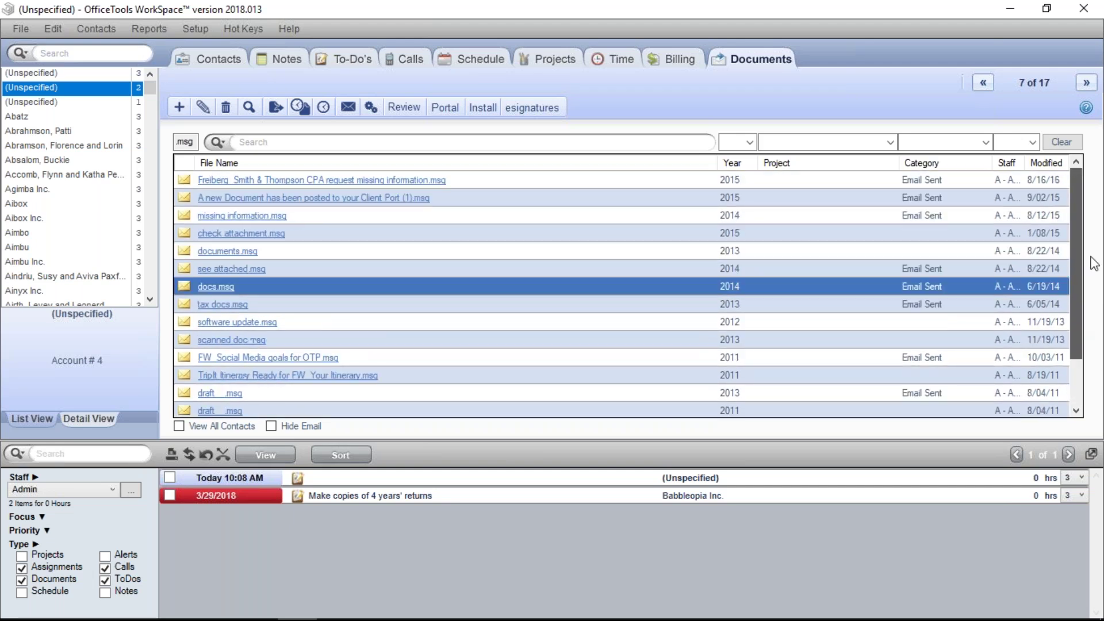
{"action": "left_click", "coordinate": [1062, 143]}
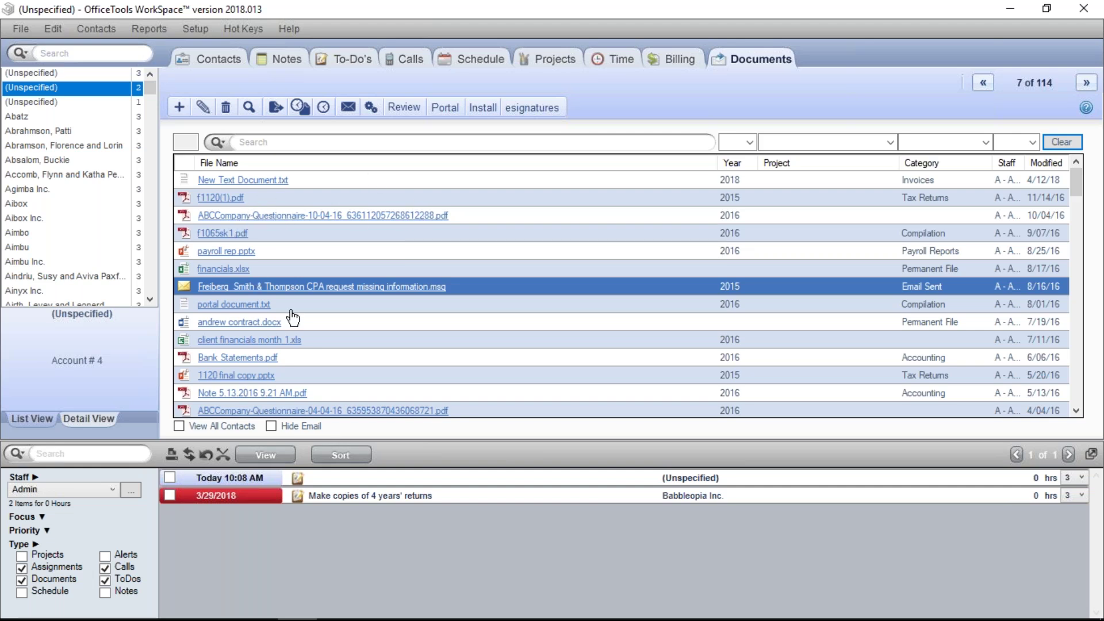
Select Bank Statements.pdf, filed under 2016 Accounting, in the Documents list.
{"action": "left_click", "coordinate": [435, 363]}
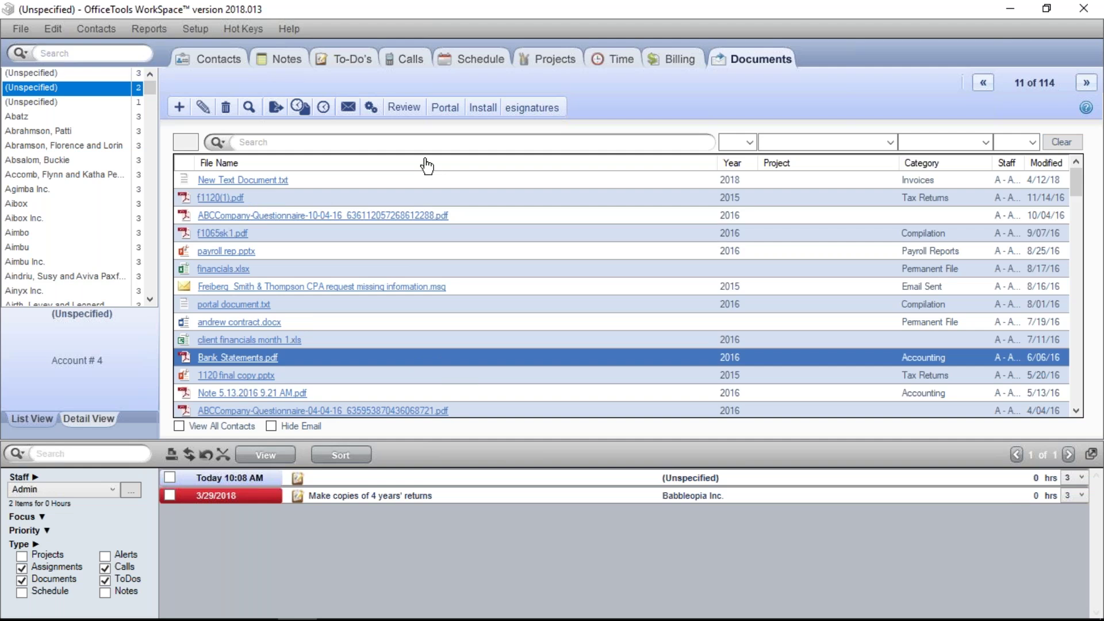
Send a review of Bank Statements.pdf to the other staff member and show their activity items.
{"action": "left_click", "coordinate": [404, 107]}
{"action": "left_click", "coordinate": [603, 241]}
{"action": "left_click", "coordinate": [526, 269]}
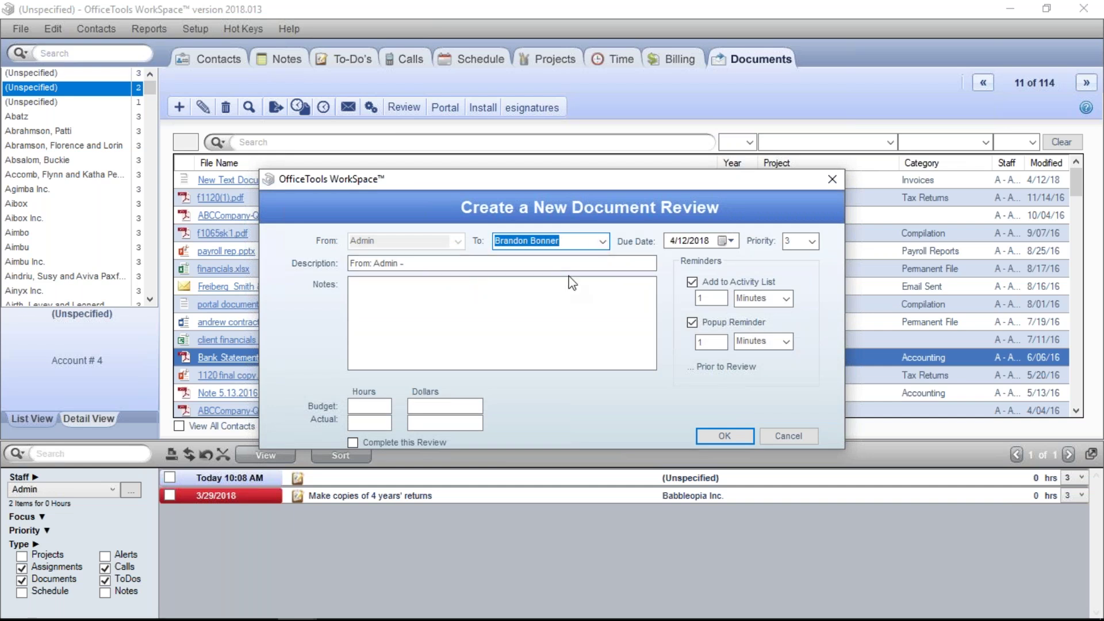
{"action": "left_click", "coordinate": [726, 436]}
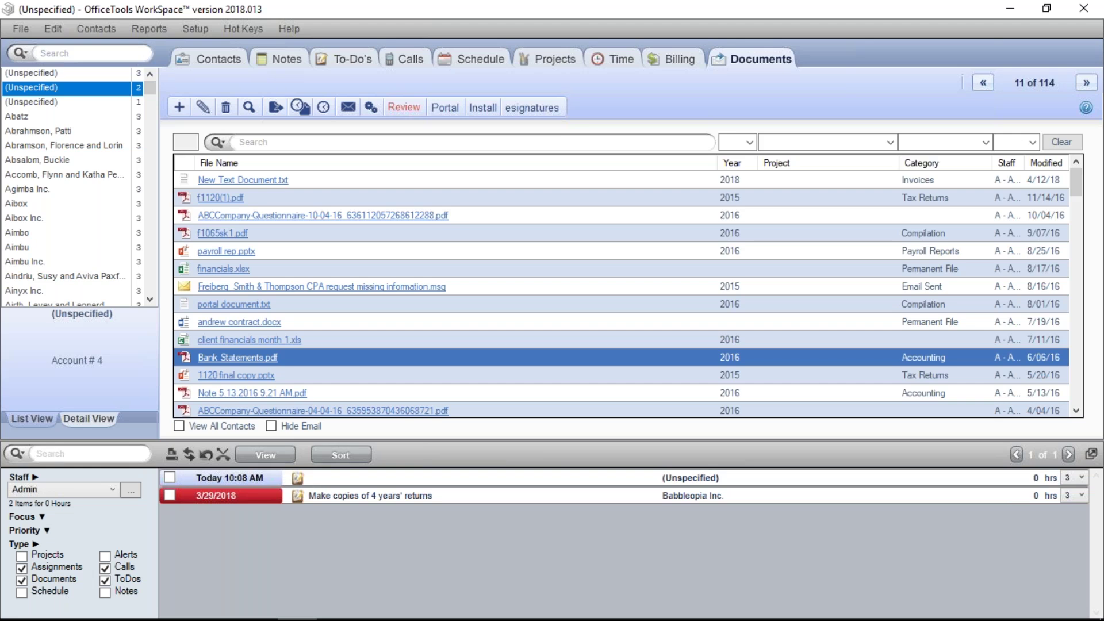
{"action": "left_click", "coordinate": [108, 489]}
{"action": "left_click", "coordinate": [81, 545]}
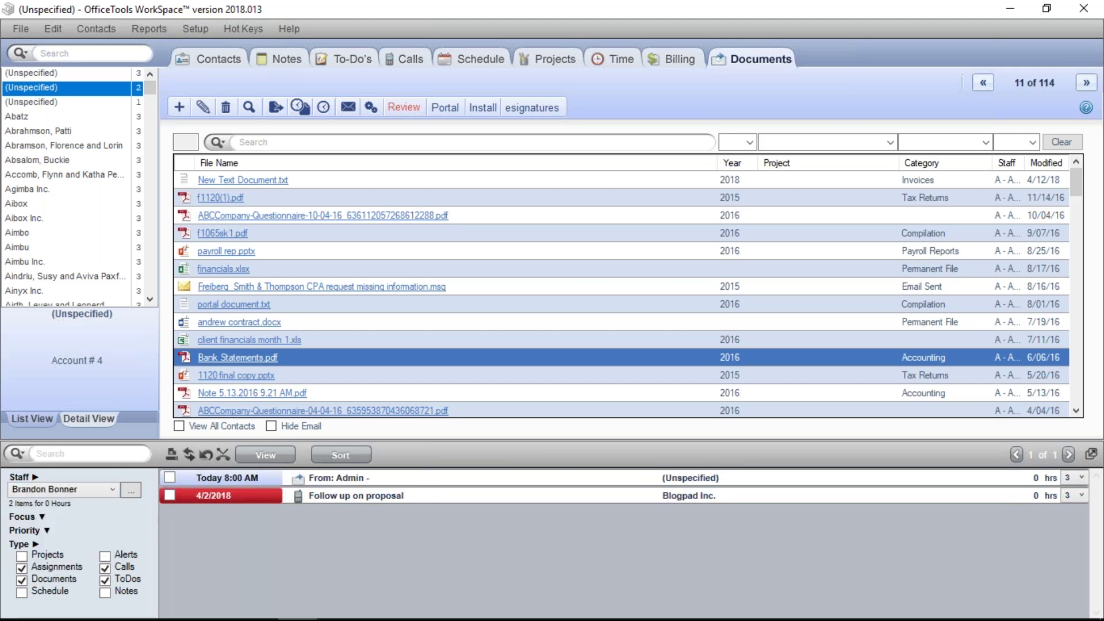
Open Admin's Bank Statements.pdf review, check its Document Reviews, then close that window.
{"action": "left_click", "coordinate": [371, 481]}
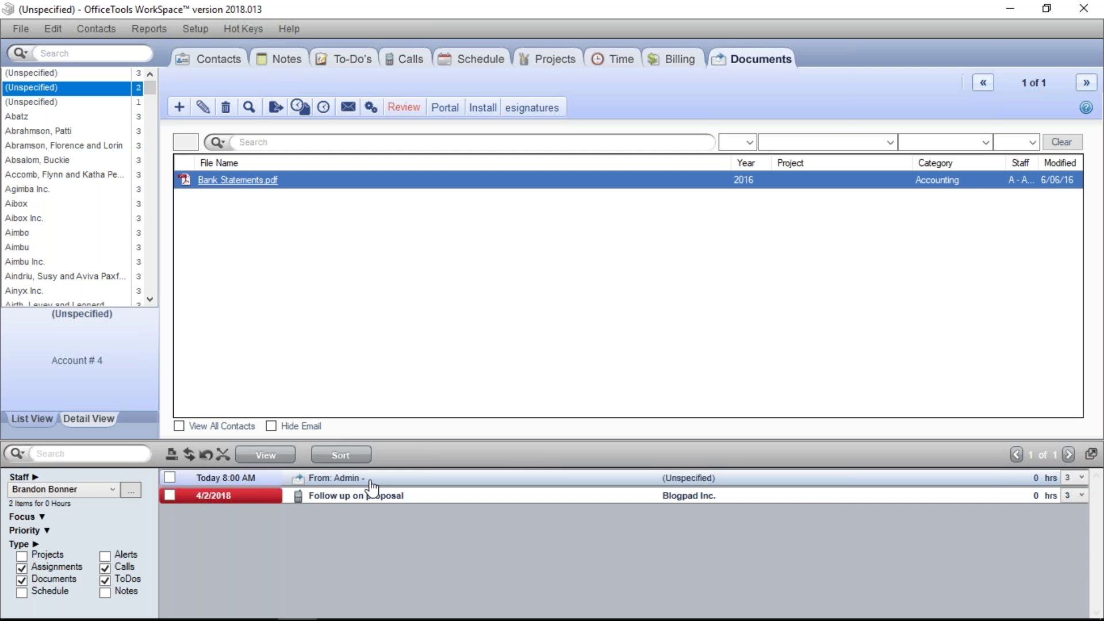
{"action": "left_click", "coordinate": [406, 111]}
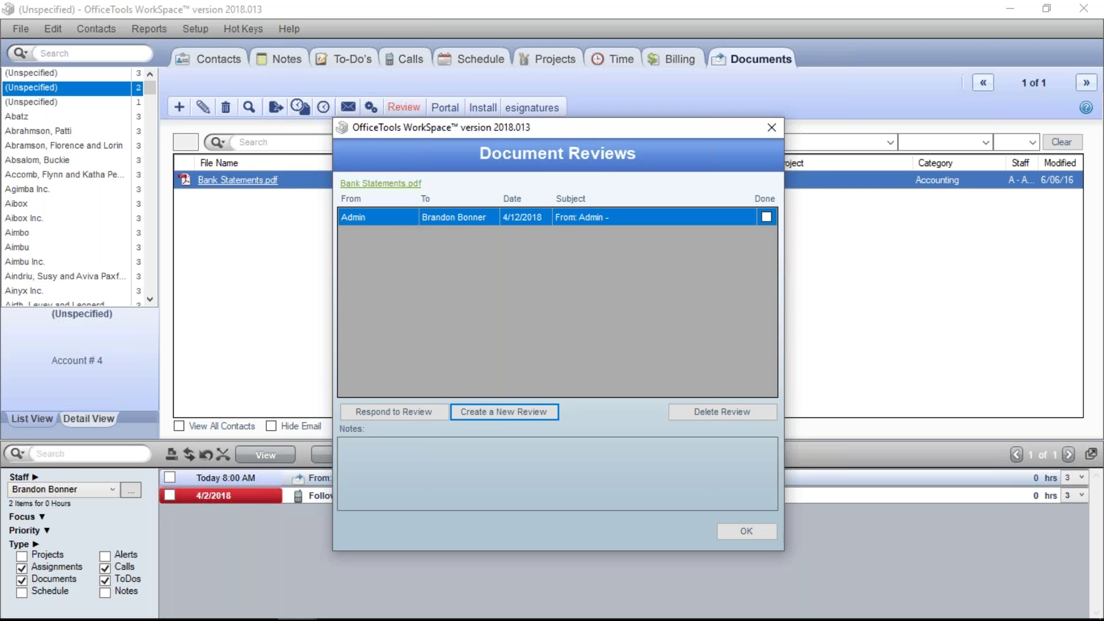
{"action": "left_click", "coordinate": [768, 131]}
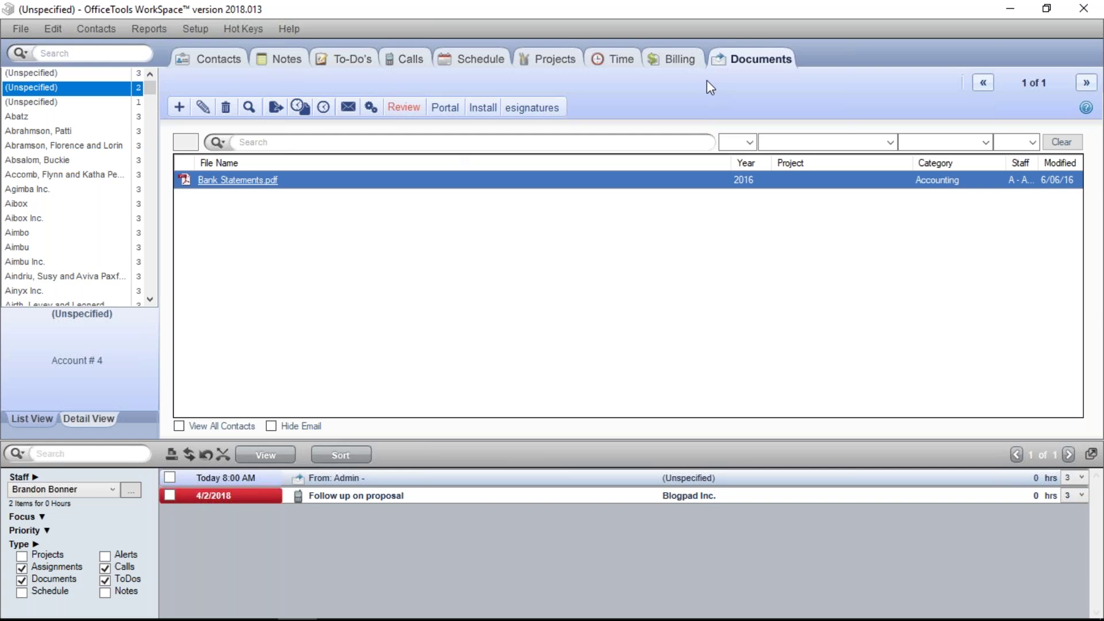
Clear the filter to list all 114 documents and bring up New Text Document.txt's actions.
{"action": "left_click", "coordinate": [1061, 142]}
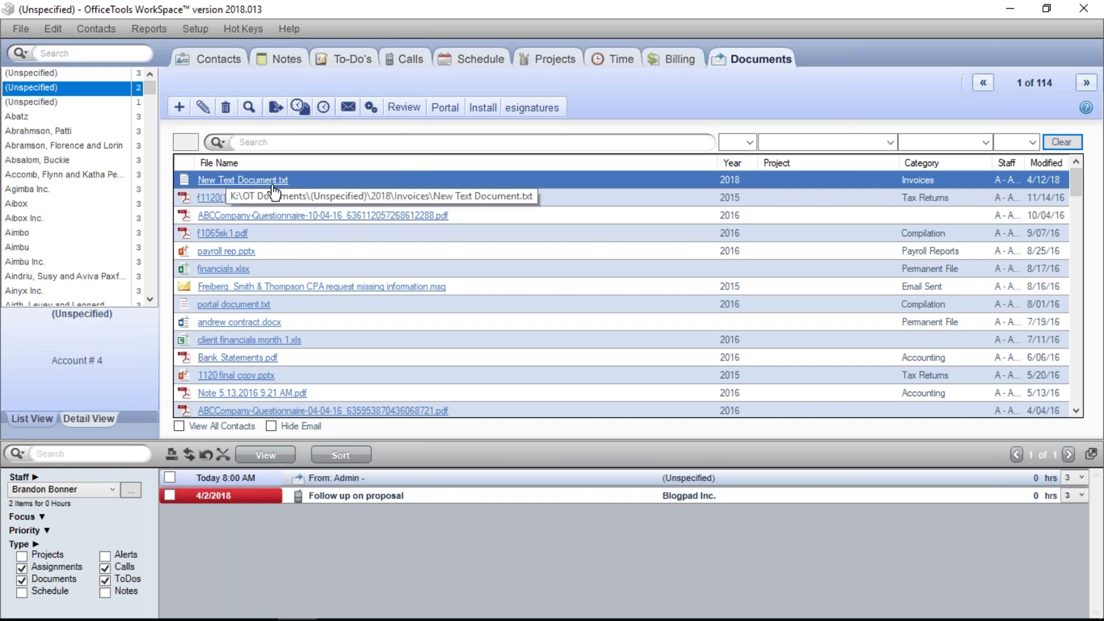
{"action": "right_click", "coordinate": [296, 182]}
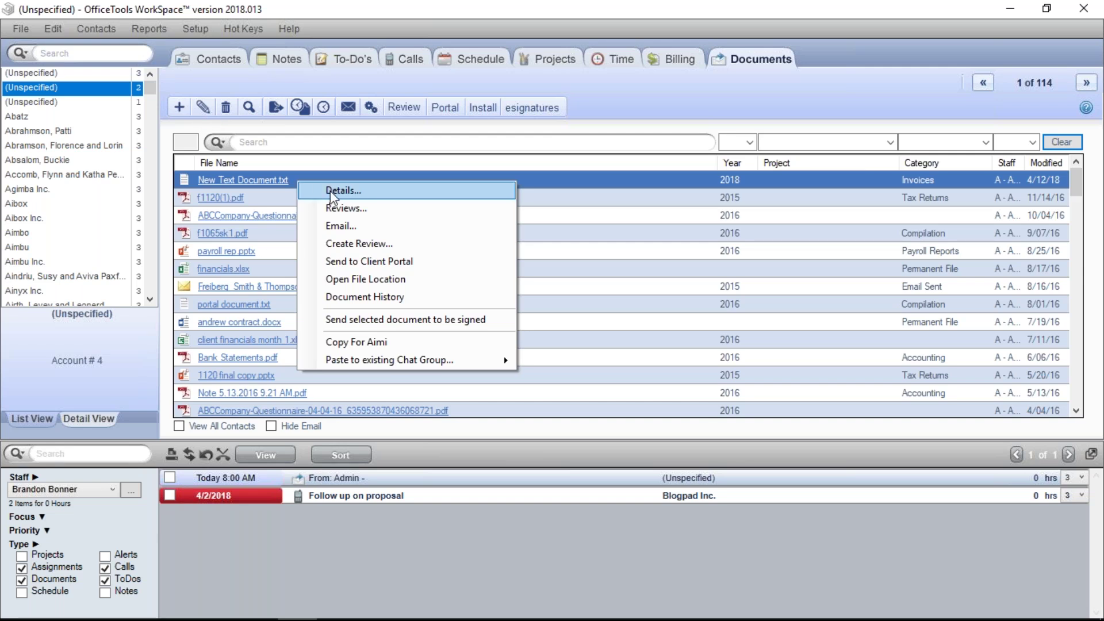
In New Text Document.txt's Details, set the Category to Payroll Reports and confirm.
{"action": "left_click", "coordinate": [454, 191]}
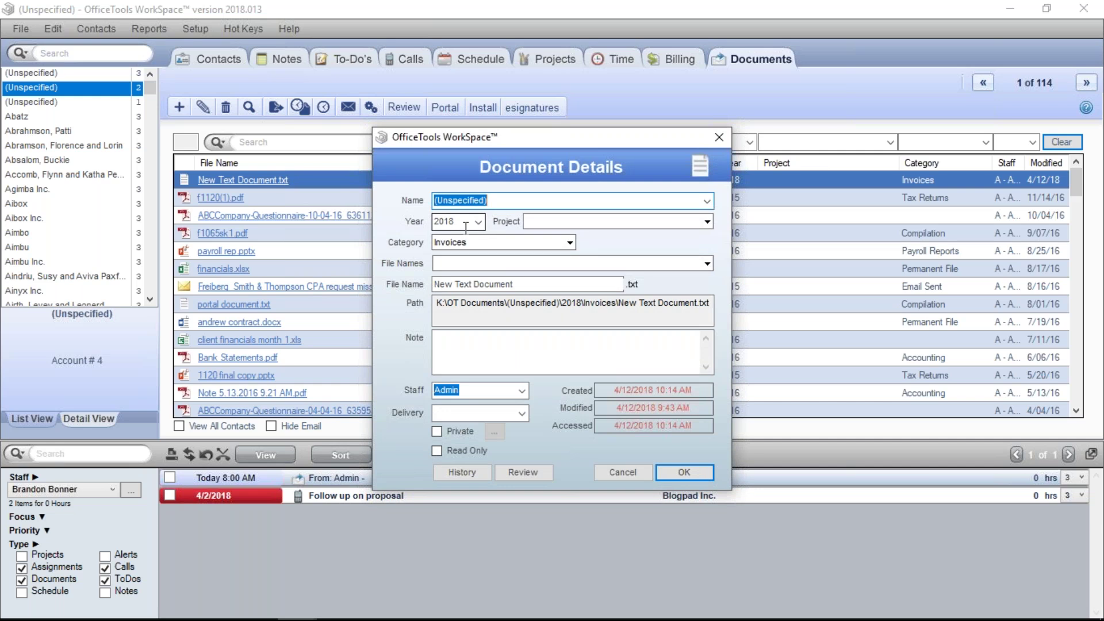
{"action": "left_click", "coordinate": [569, 242]}
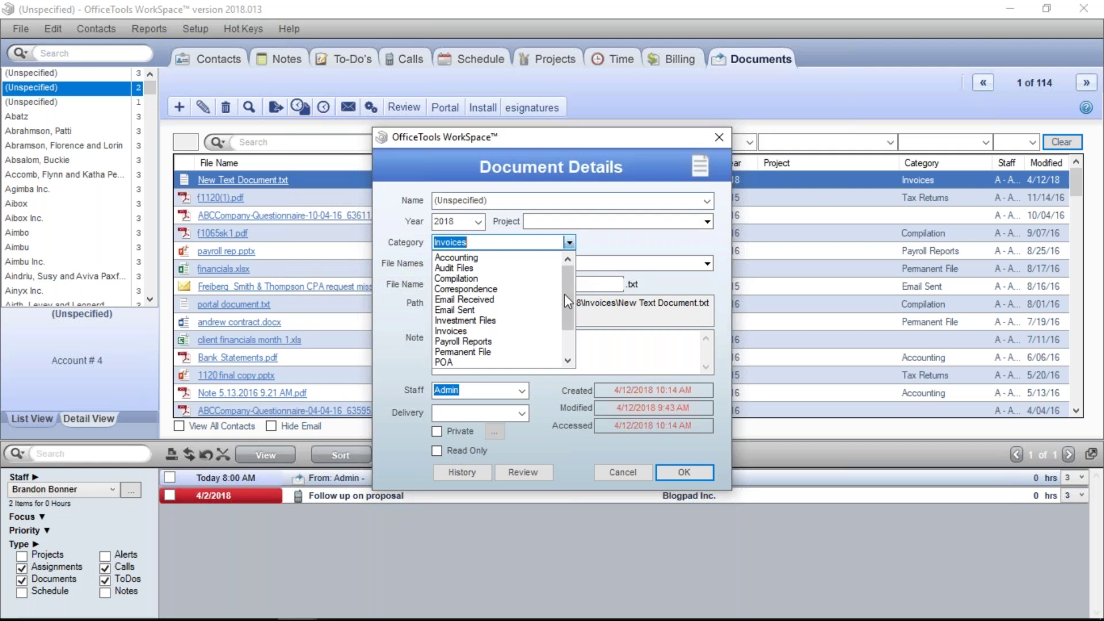
{"action": "scroll", "coordinate": [566, 296], "scroll_direction": "down", "scroll_amount": 1}
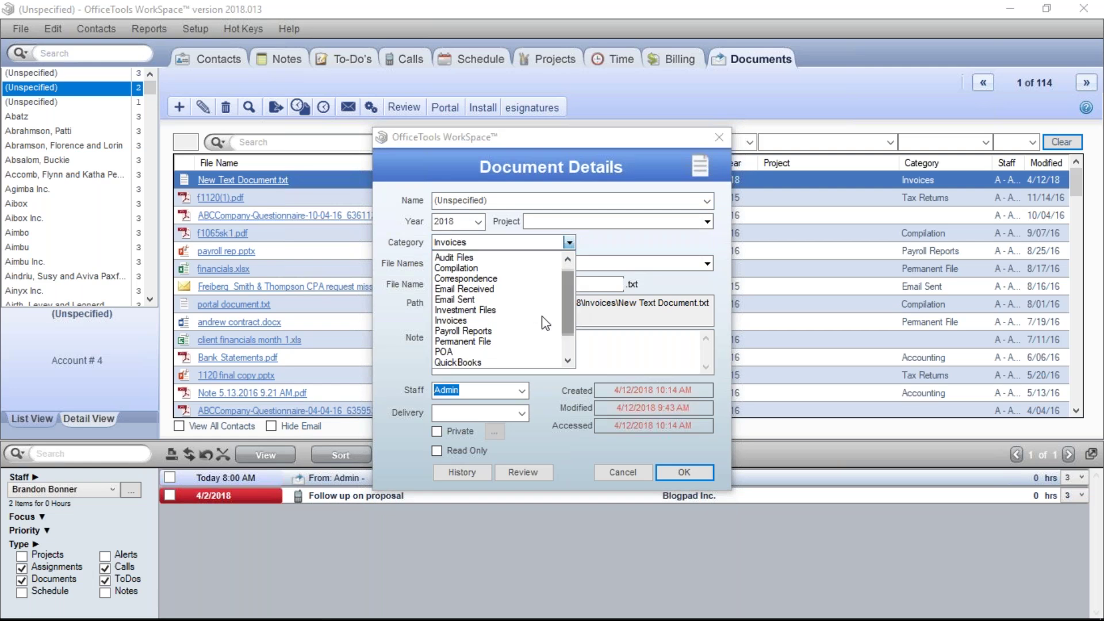
{"action": "left_click", "coordinate": [486, 331]}
{"action": "left_click", "coordinate": [690, 472]}
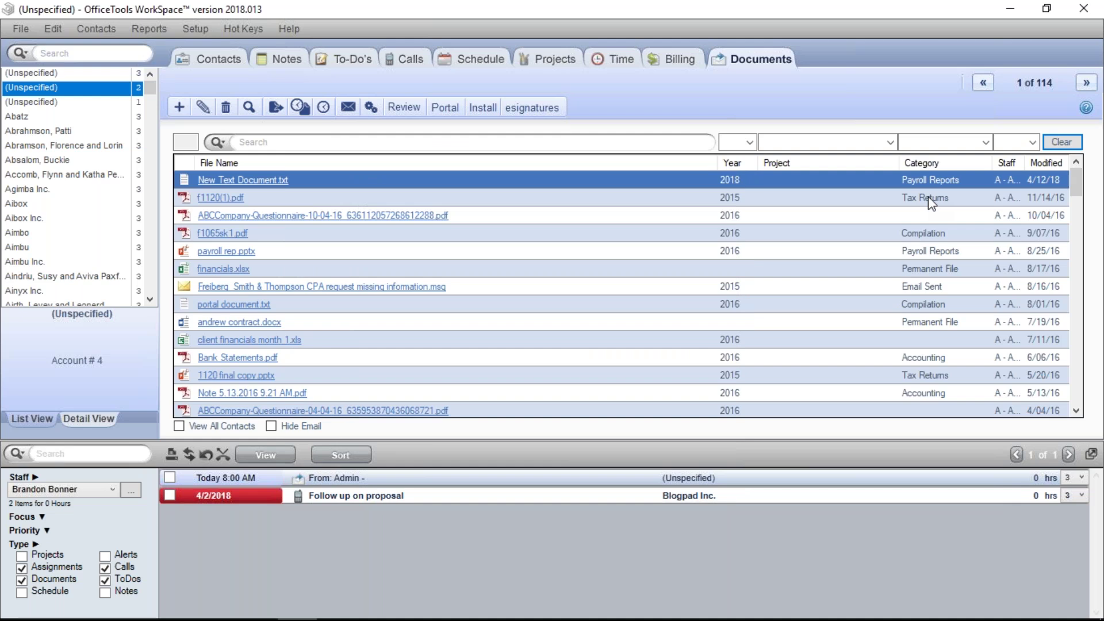
View New Text Document.txt's Document History, close it, and bring up the row's actions again.
{"action": "right_click", "coordinate": [356, 184]}
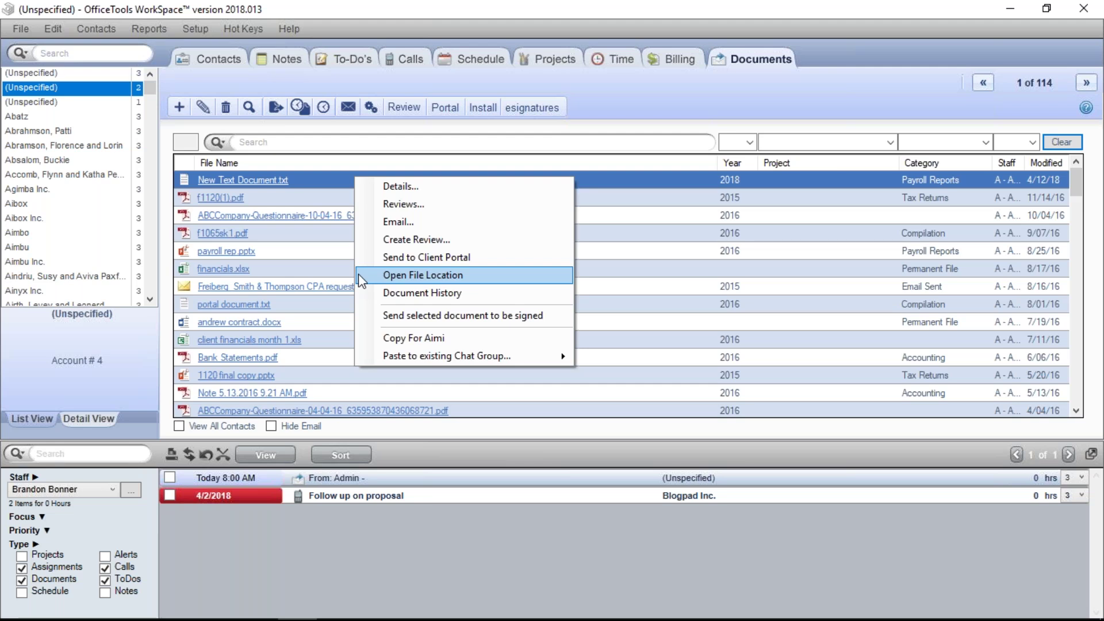
{"action": "left_click", "coordinate": [405, 294]}
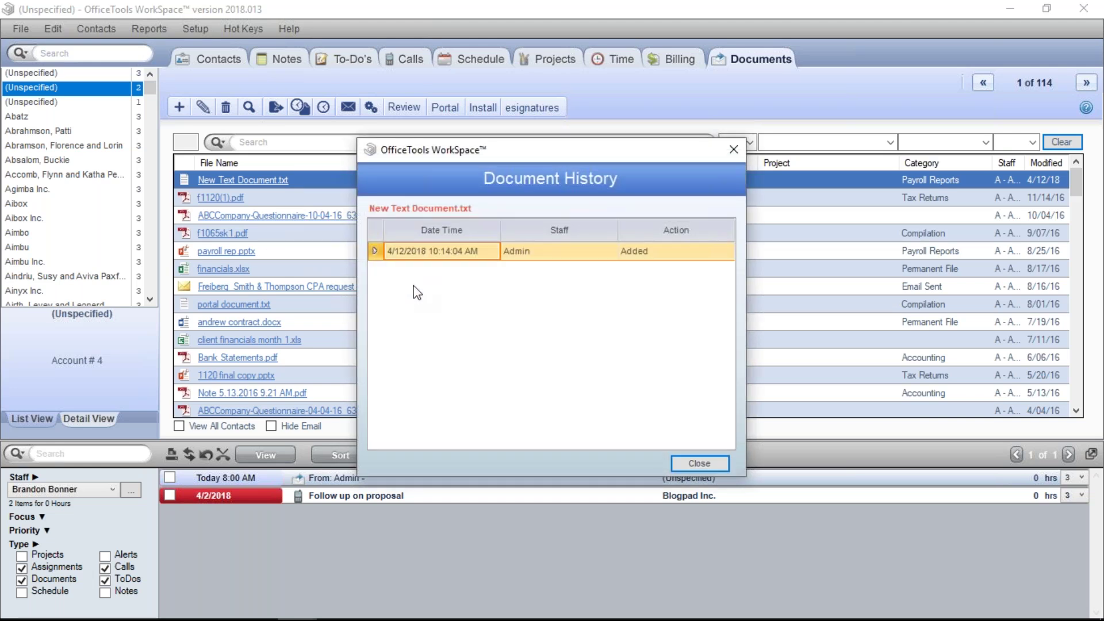
{"action": "left_click", "coordinate": [727, 146]}
{"action": "right_click", "coordinate": [440, 179]}
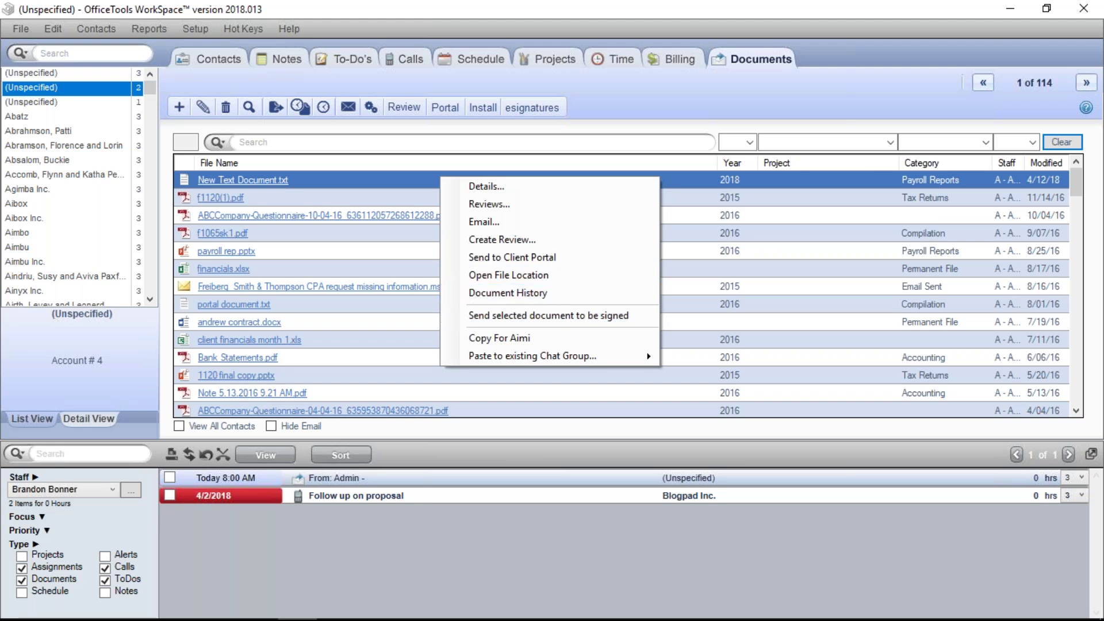
Dismiss the context menu, leaving the full 114-document list showing.
{"action": "left_click", "coordinate": [645, 90]}
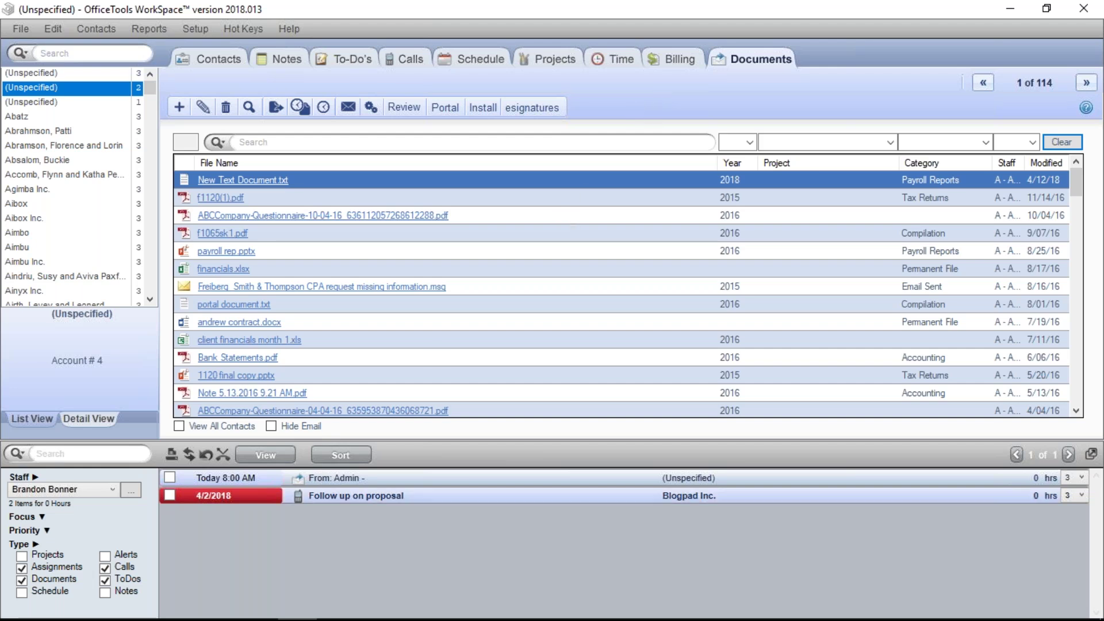
Bring File Explorer forward and open OT Documents › (Unspecified) to view its 2009–2018 year folders.
{"action": "mouse_move", "coordinate": [230, 619]}
{"action": "left_click", "coordinate": [139, 606]}
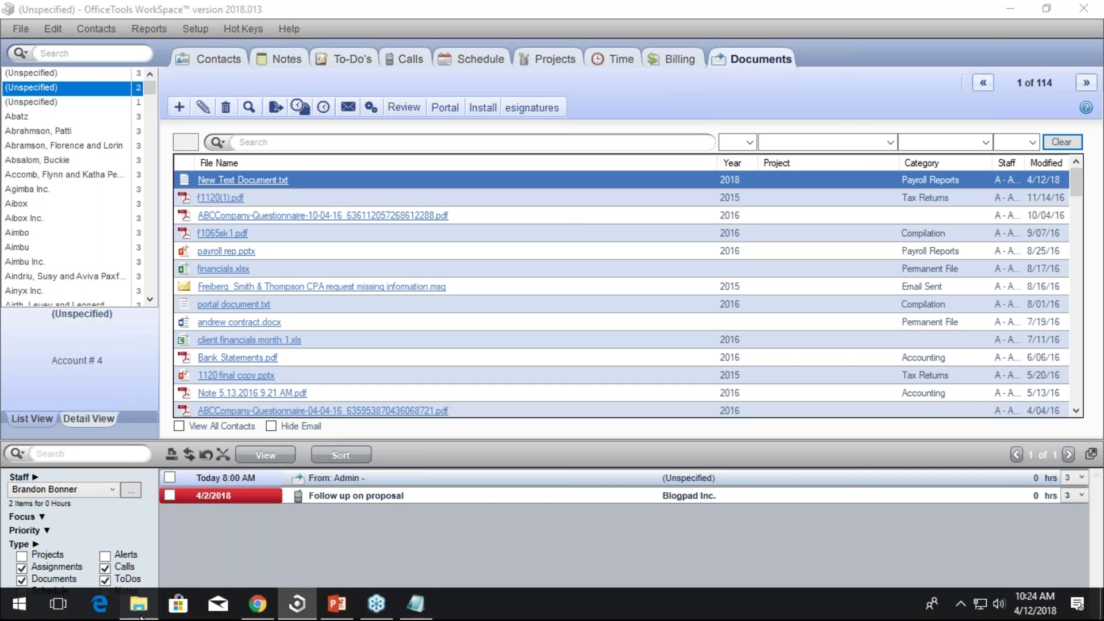
{"action": "left_click_drag", "start_coordinate": [206, 180], "coordinate": [262, 155]}
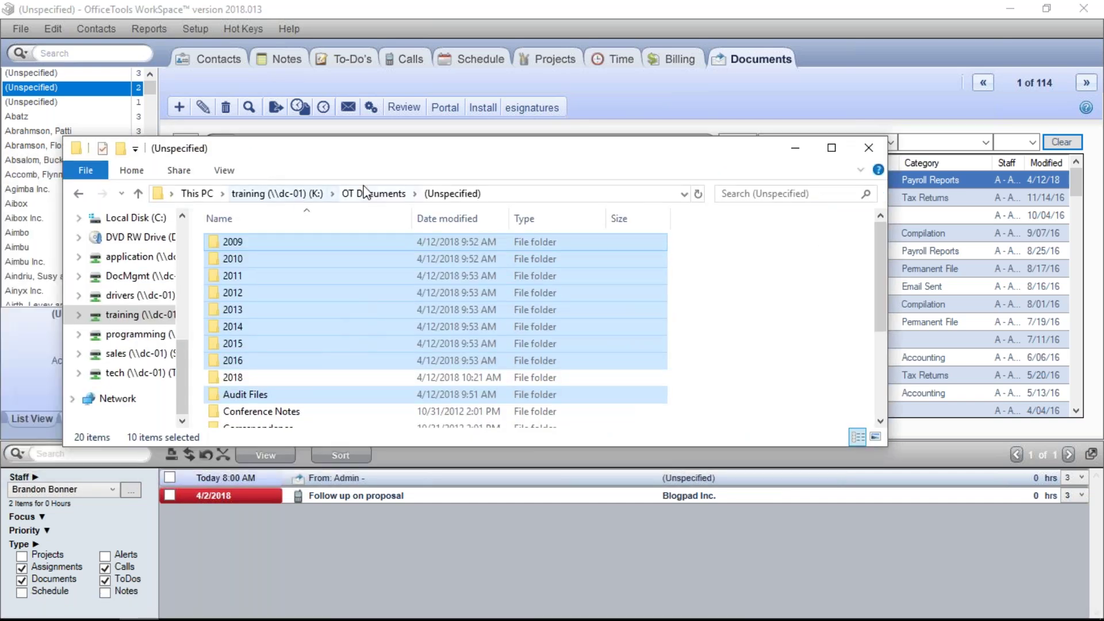
{"action": "left_click", "coordinate": [384, 195]}
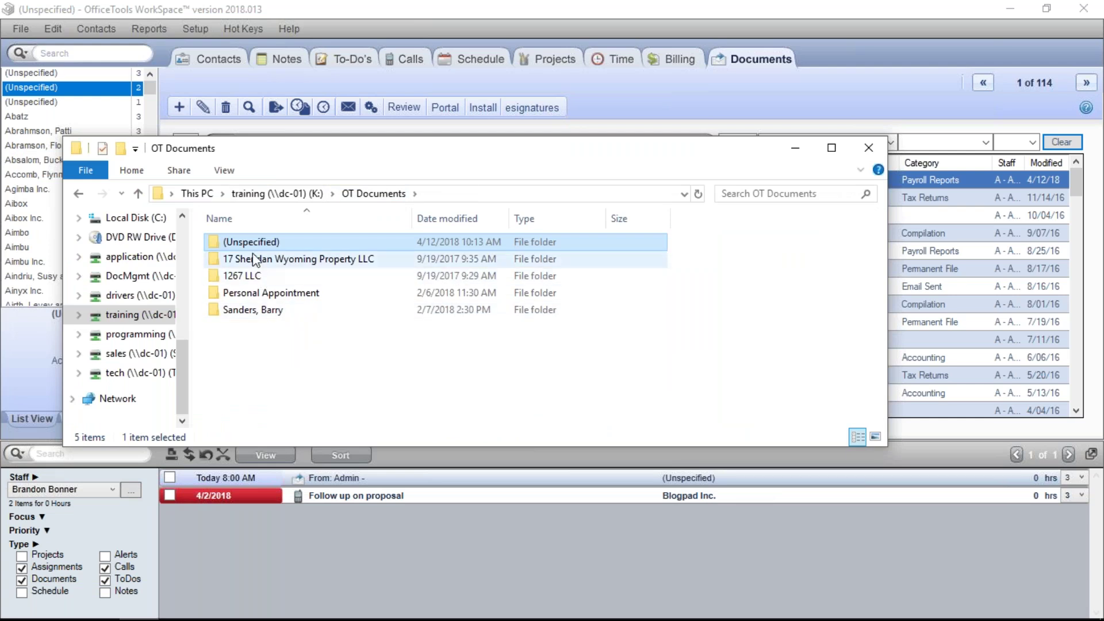
{"action": "double_click", "coordinate": [220, 242]}
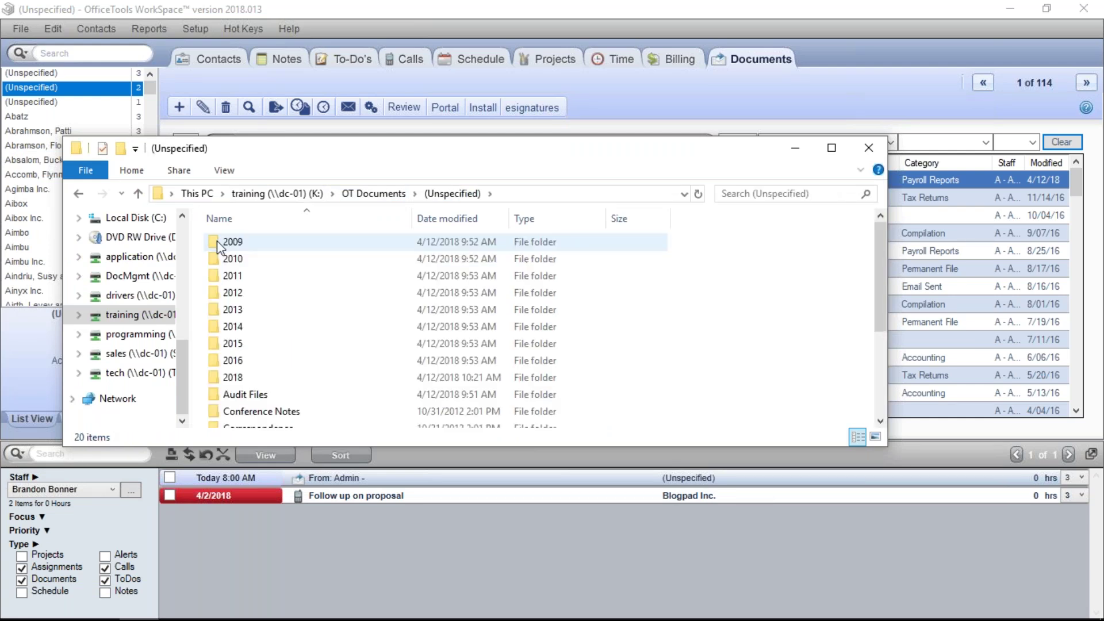
{"action": "scroll", "coordinate": [291, 325], "scroll_direction": "down", "scroll_amount": 3}
{"action": "scroll", "coordinate": [291, 326], "scroll_direction": "up", "scroll_amount": 3}
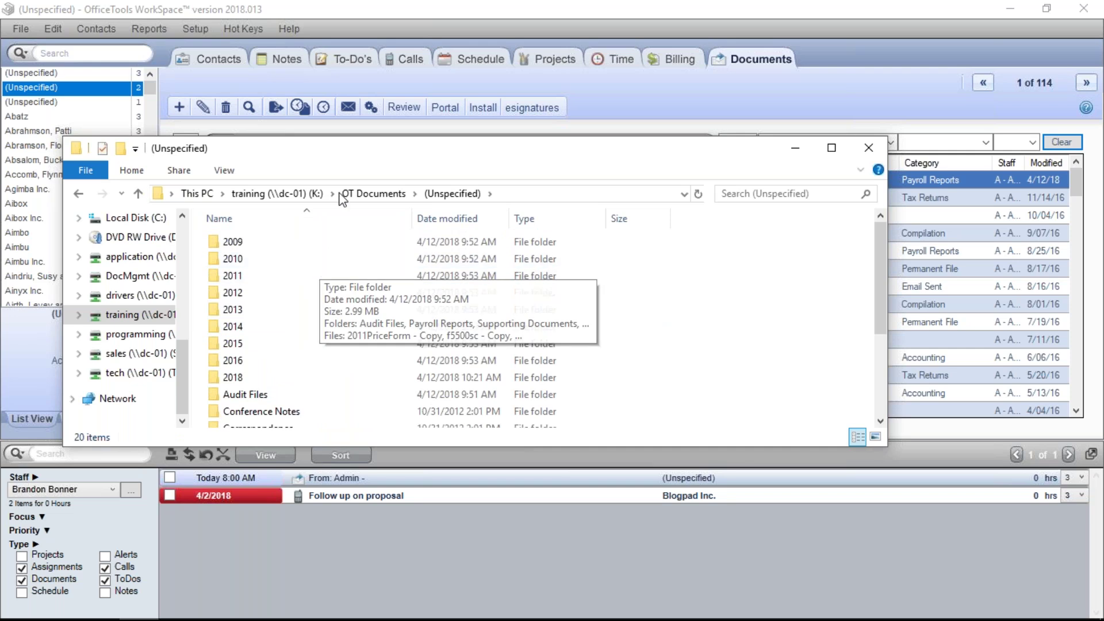
{"action": "left_click_drag", "start_coordinate": [353, 145], "coordinate": [377, 119]}
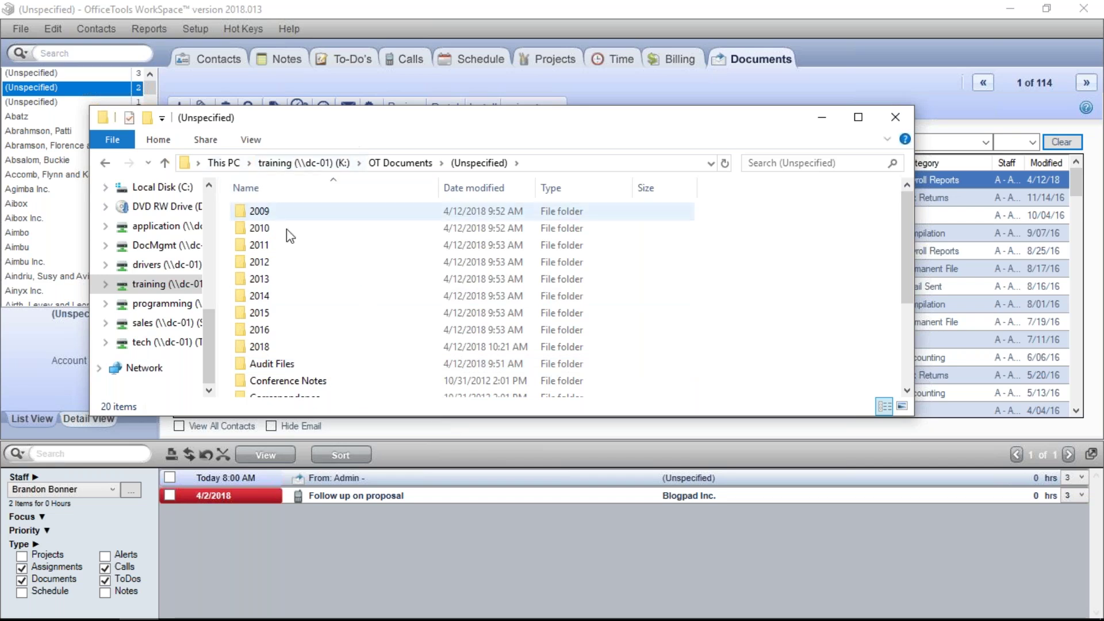
Create a shortcut to the 2018 folder and select the new 2018 - Shortcut file.
{"action": "right_click", "coordinate": [282, 348]}
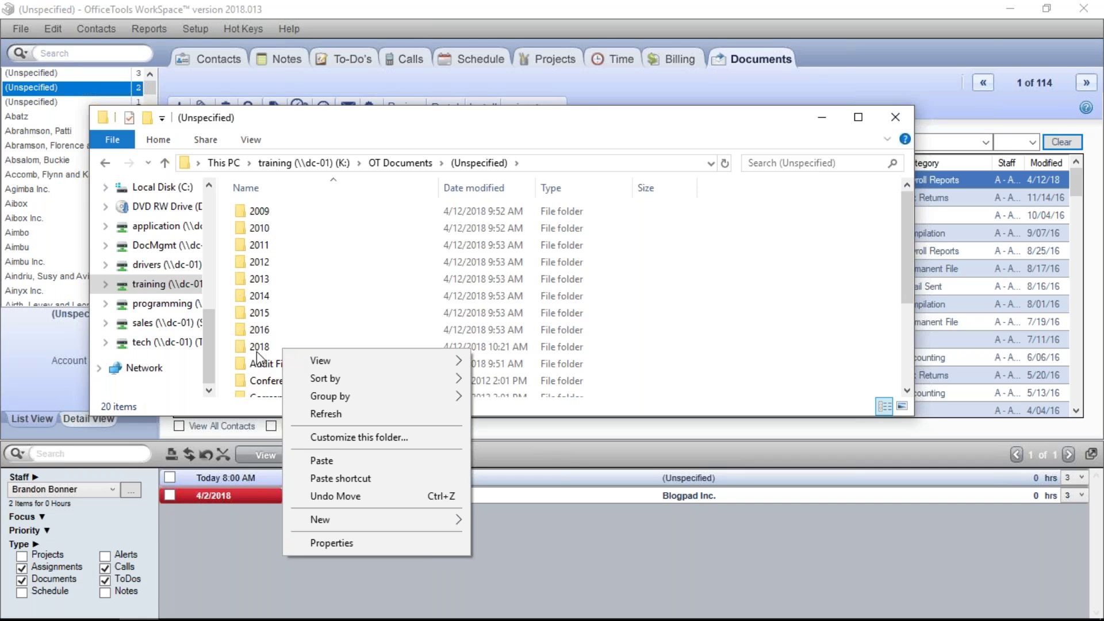
{"action": "right_click", "coordinate": [264, 346]}
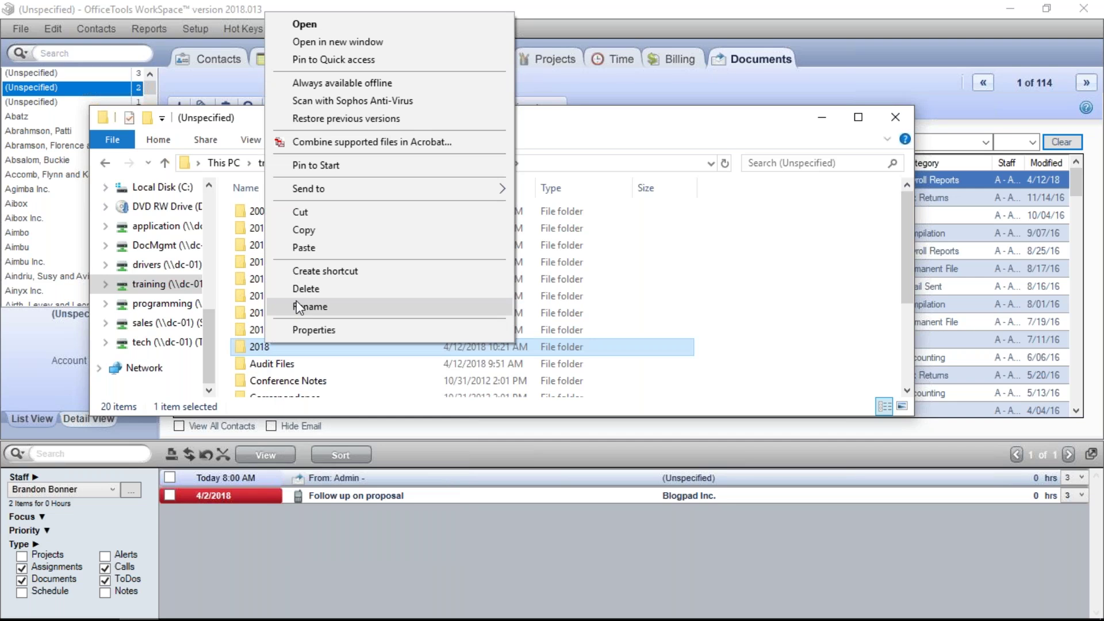
{"action": "left_click", "coordinate": [328, 272]}
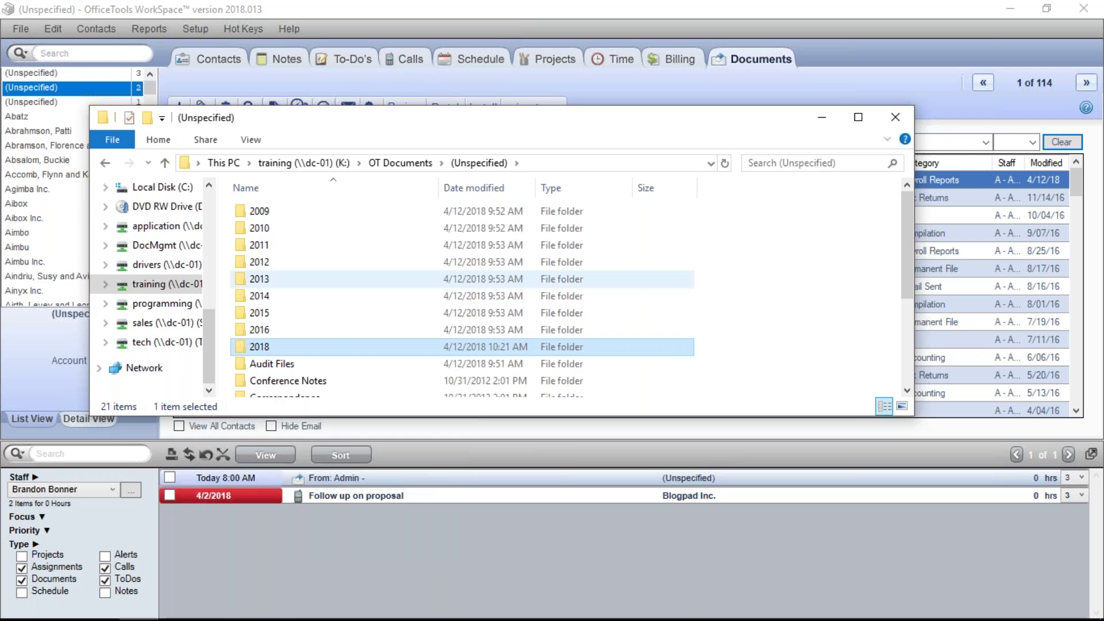
{"action": "left_click_drag", "start_coordinate": [913, 279], "coordinate": [919, 368]}
{"action": "left_click", "coordinate": [267, 389]}
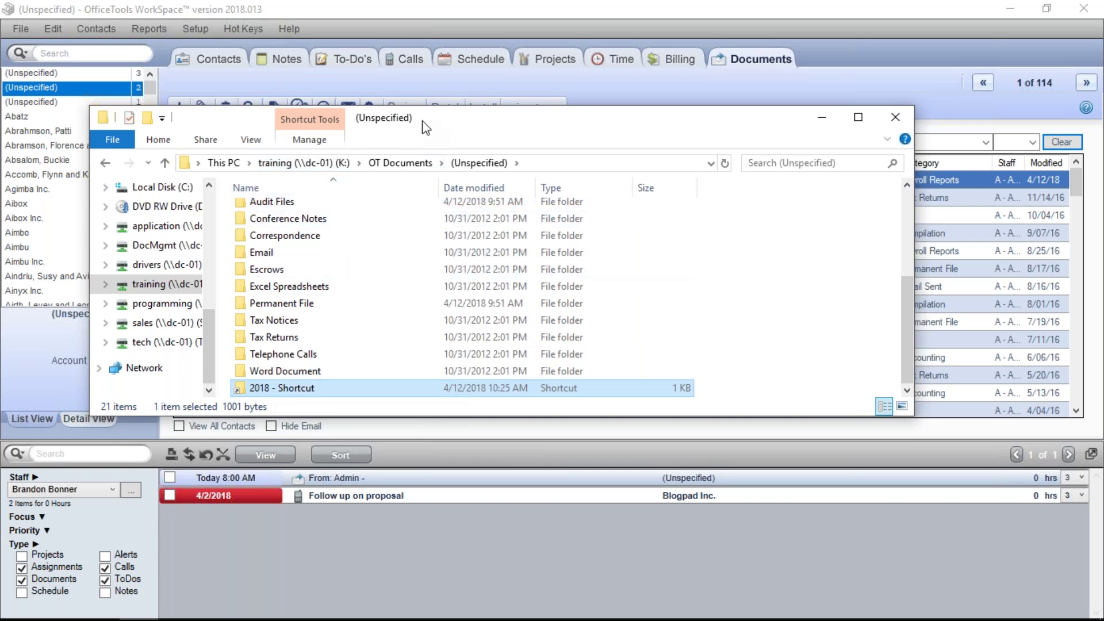
Drag 2018 - Shortcut from Explorer onto the Documents list to start a new document entry.
{"action": "left_click_drag", "start_coordinate": [427, 125], "coordinate": [419, 112]}
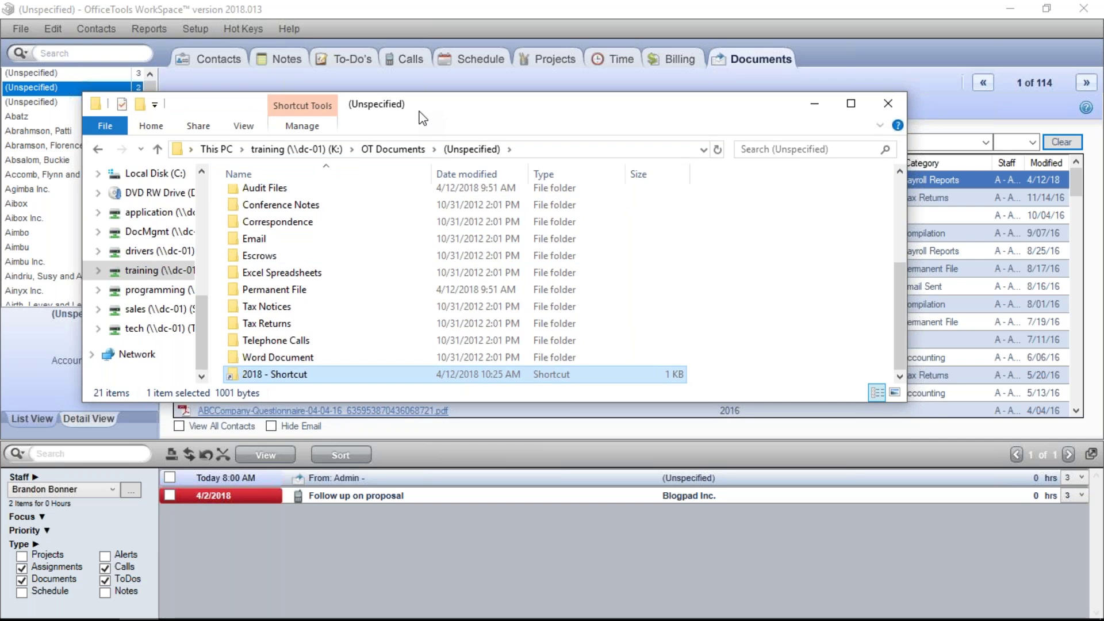
{"action": "left_click_drag", "start_coordinate": [423, 118], "coordinate": [418, 294]}
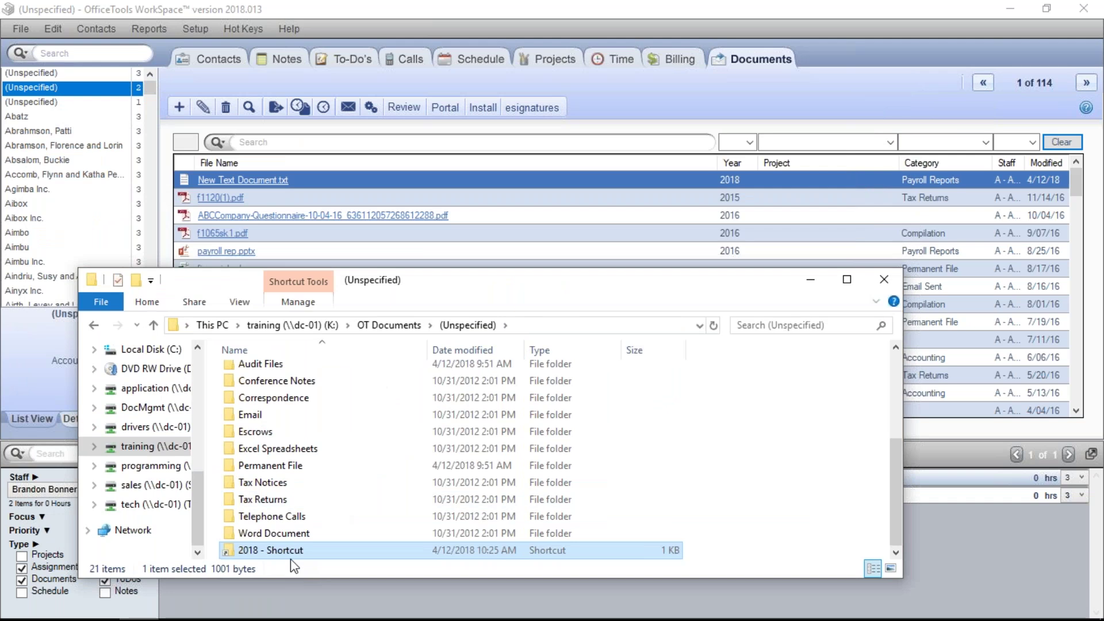
{"action": "left_click_drag", "start_coordinate": [292, 561], "coordinate": [476, 195]}
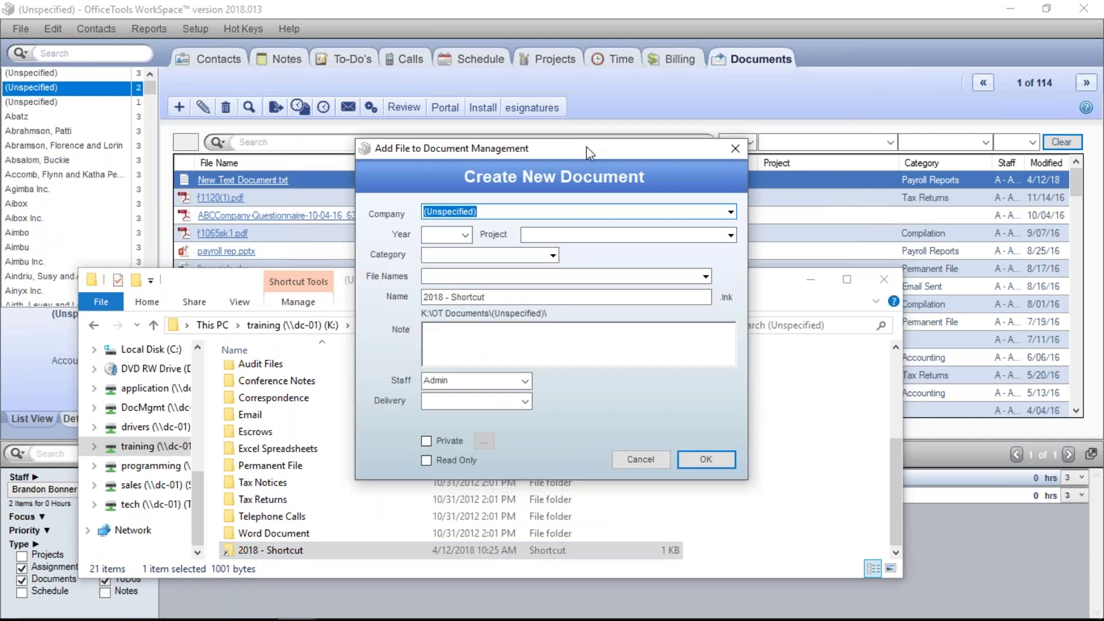
{"action": "left_click_drag", "start_coordinate": [590, 153], "coordinate": [569, 129]}
{"action": "left_click_drag", "start_coordinate": [466, 275], "coordinate": [397, 279]}
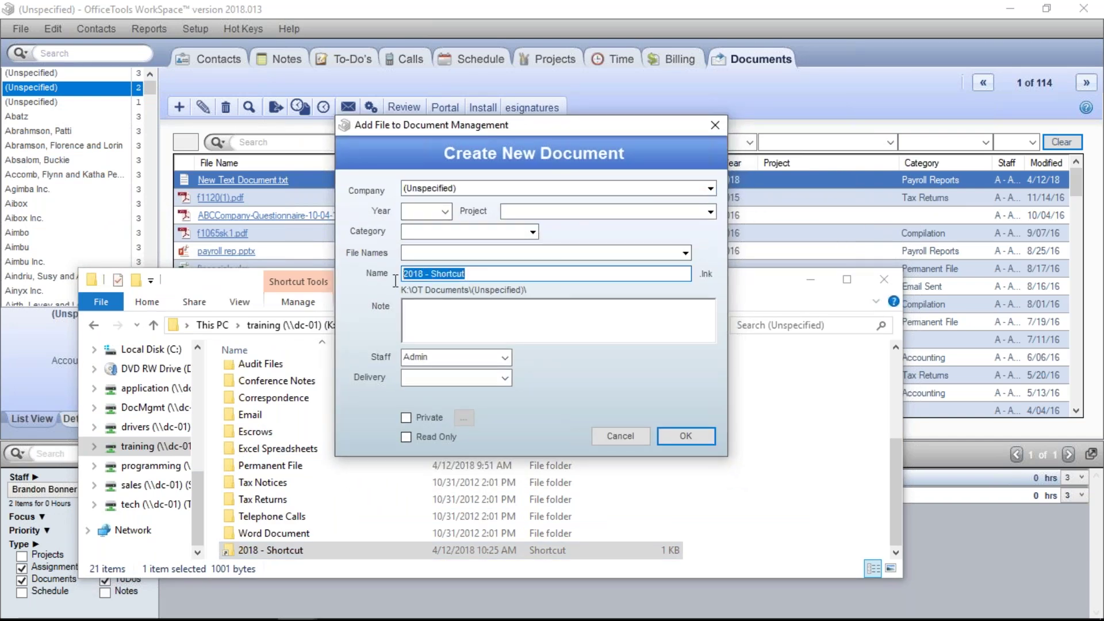
{"action": "left_click", "coordinate": [688, 436]}
Set the new entry's Category to Source Documents and save it.
{"action": "left_click", "coordinate": [581, 329]}
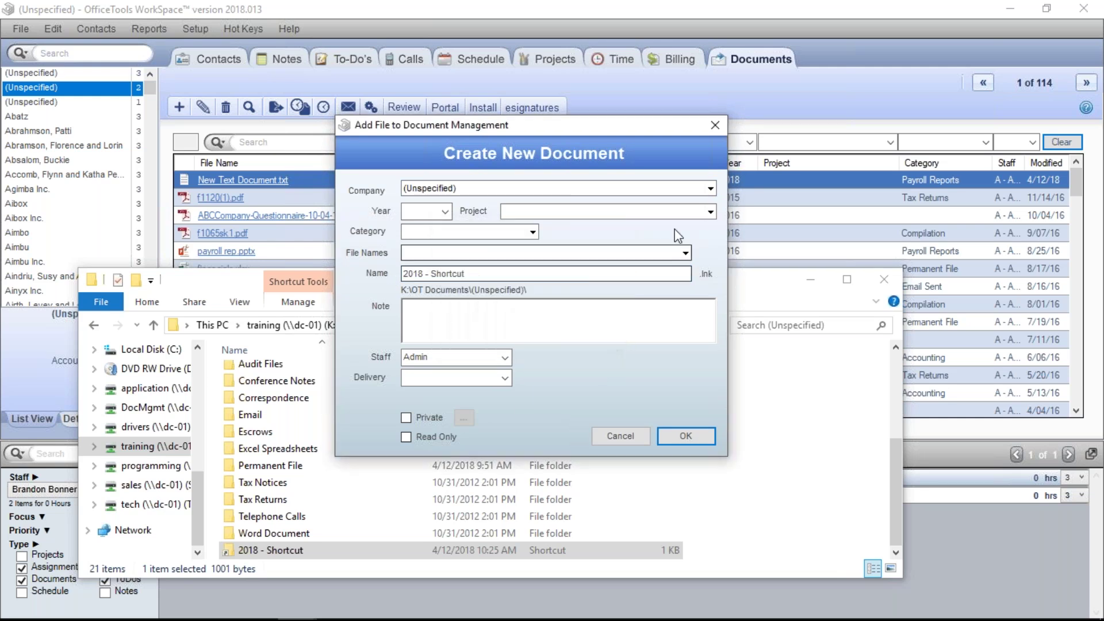
{"action": "left_click", "coordinate": [531, 231]}
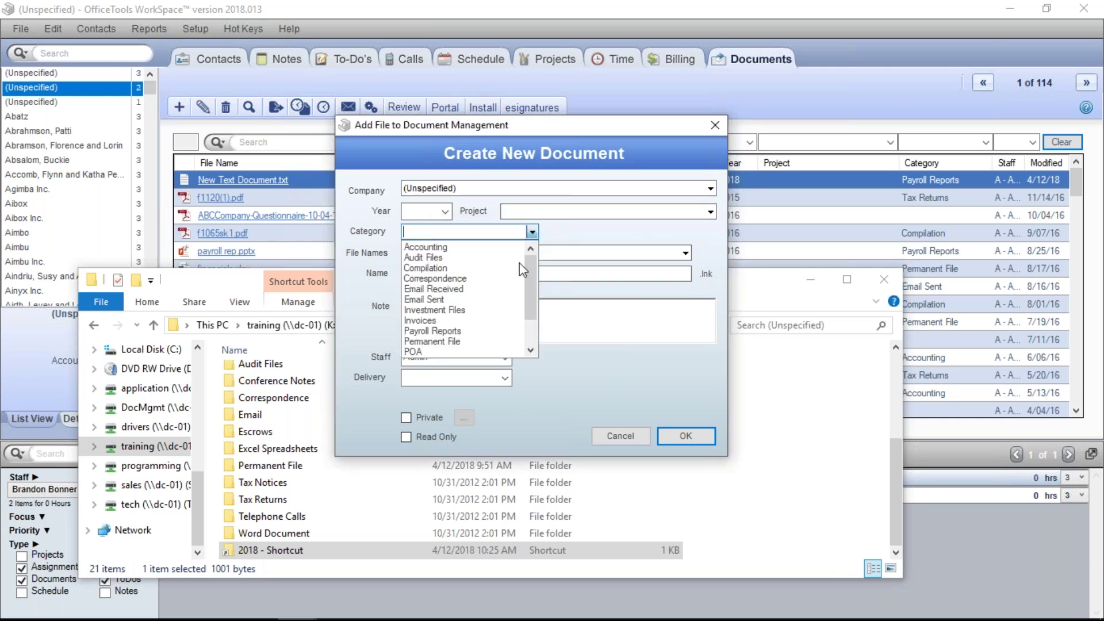
{"action": "left_click_drag", "start_coordinate": [532, 272], "coordinate": [530, 305]}
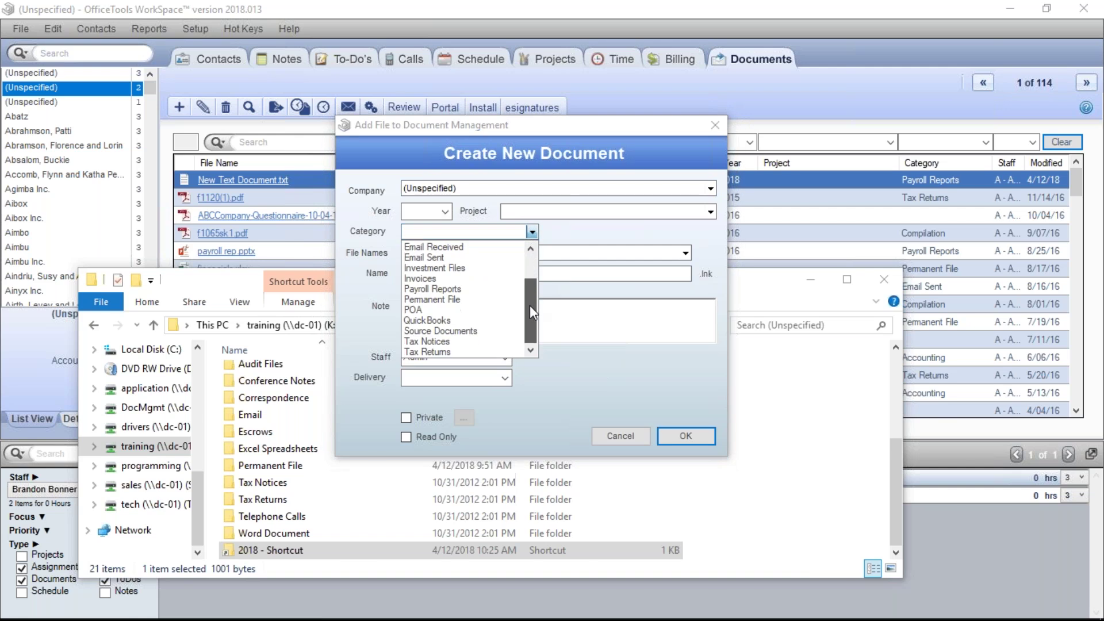
{"action": "left_click", "coordinate": [488, 334]}
{"action": "left_click", "coordinate": [695, 443]}
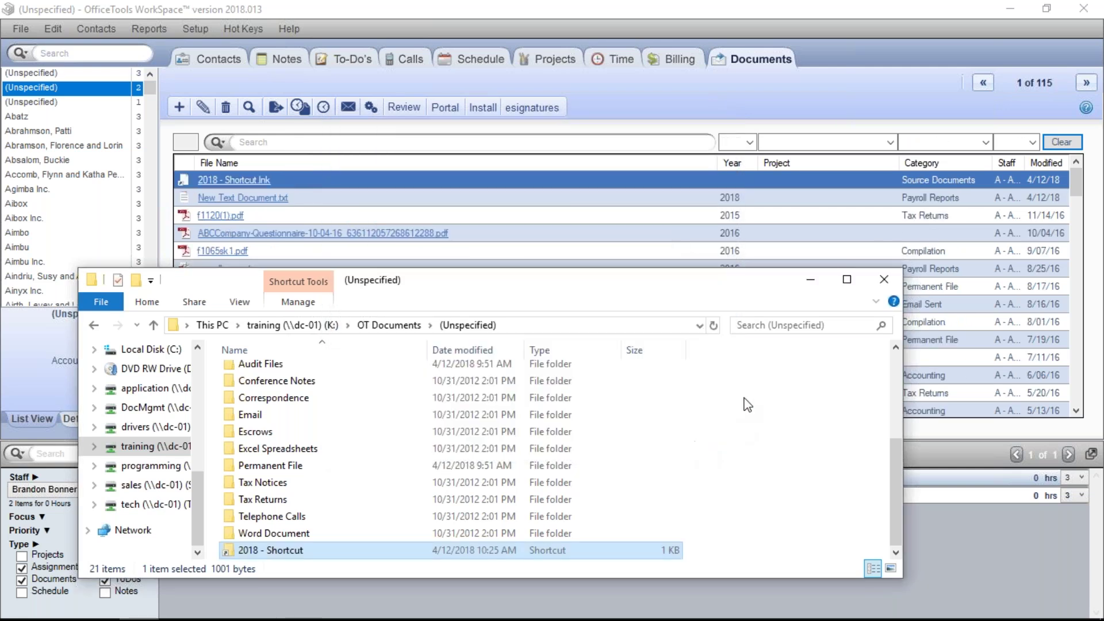
Close File Explorer, briefly reopen it to browse the navigation pane, then close it again.
{"action": "left_click_drag", "start_coordinate": [756, 283], "coordinate": [765, 267]}
{"action": "left_click", "coordinate": [892, 263]}
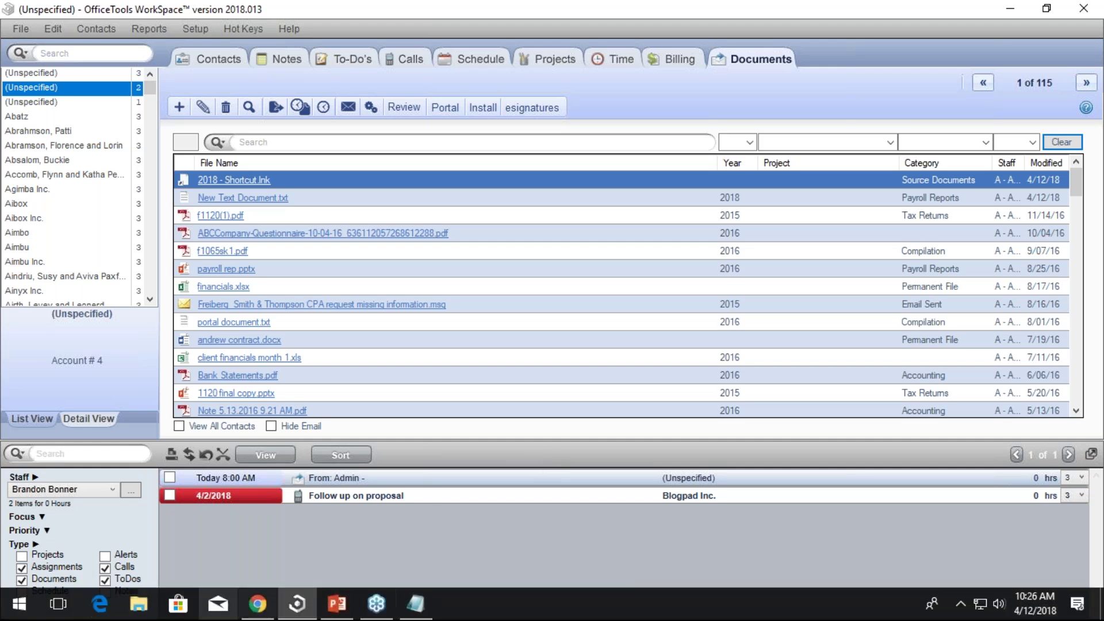
{"action": "left_click", "coordinate": [141, 607]}
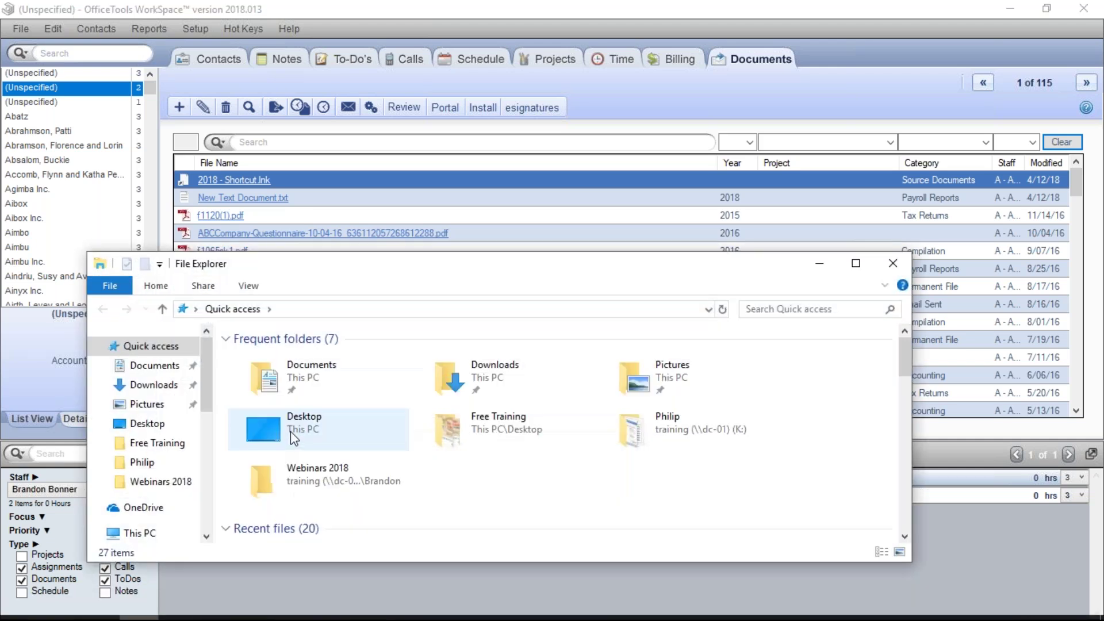
{"action": "left_click_drag", "start_coordinate": [422, 264], "coordinate": [451, 150]}
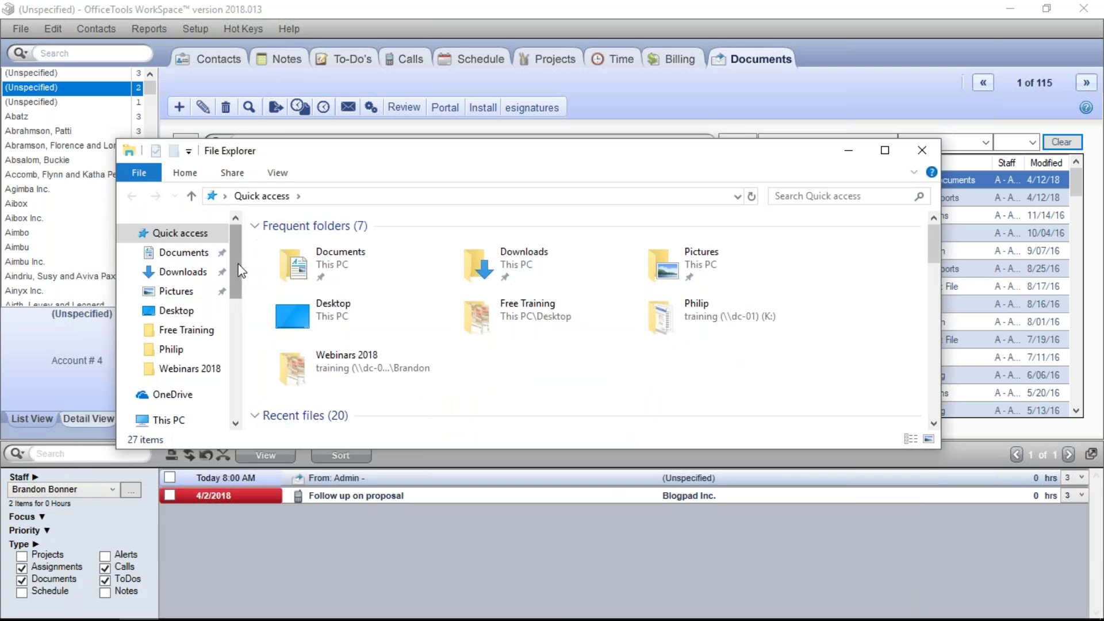
{"action": "scroll", "coordinate": [233, 322], "scroll_direction": "down", "scroll_amount": 5}
{"action": "scroll", "coordinate": [234, 347], "scroll_direction": "down", "scroll_amount": 2}
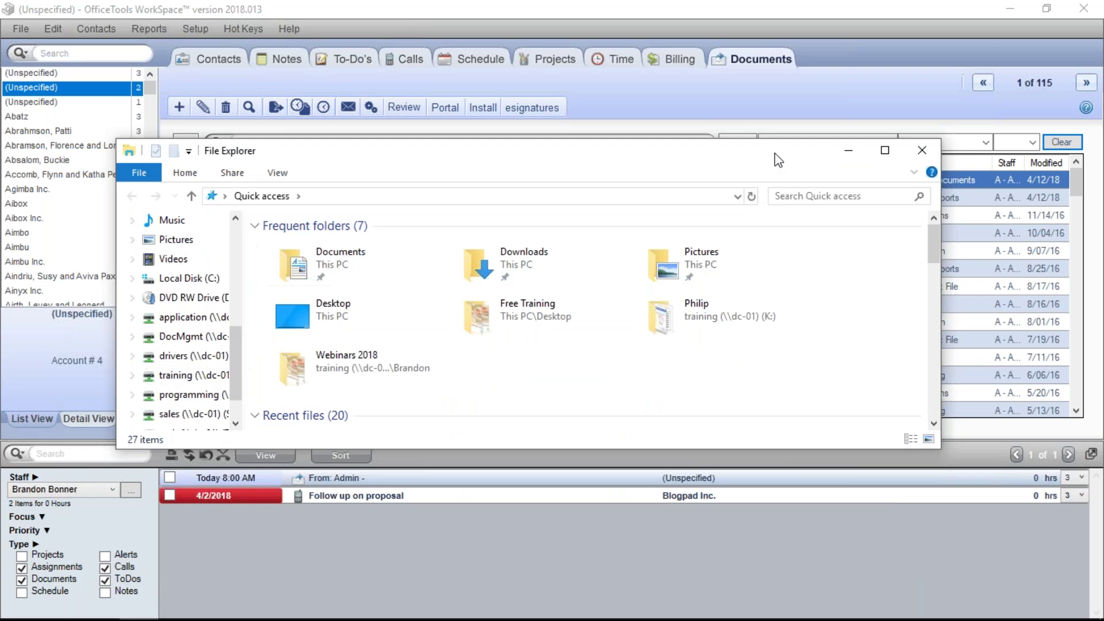
{"action": "left_click", "coordinate": [924, 150]}
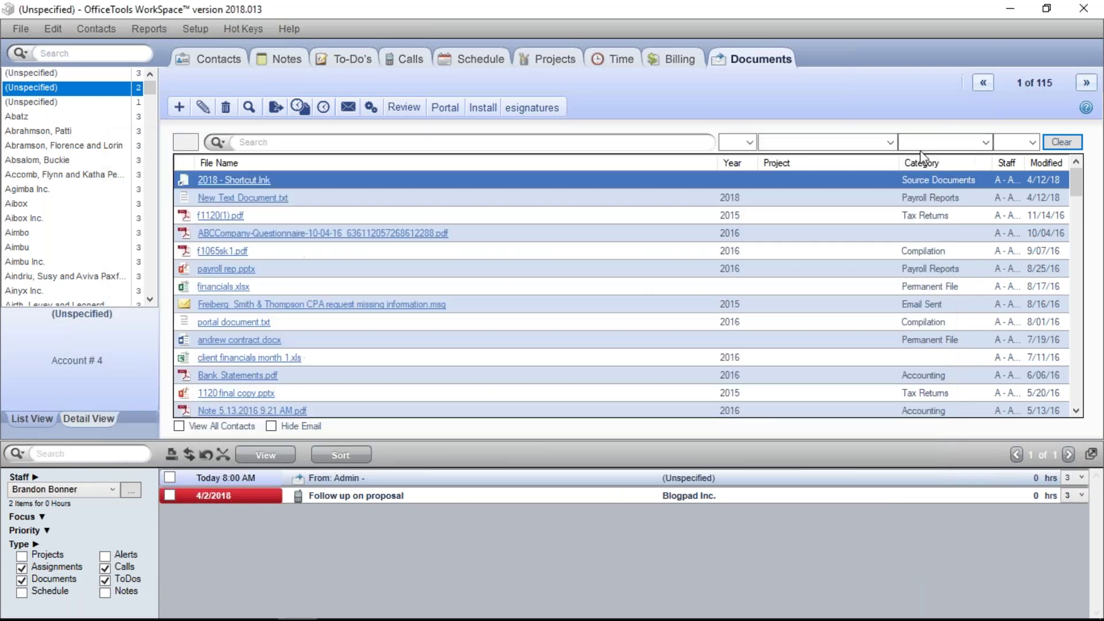
{"action": "left_click", "coordinate": [240, 183]}
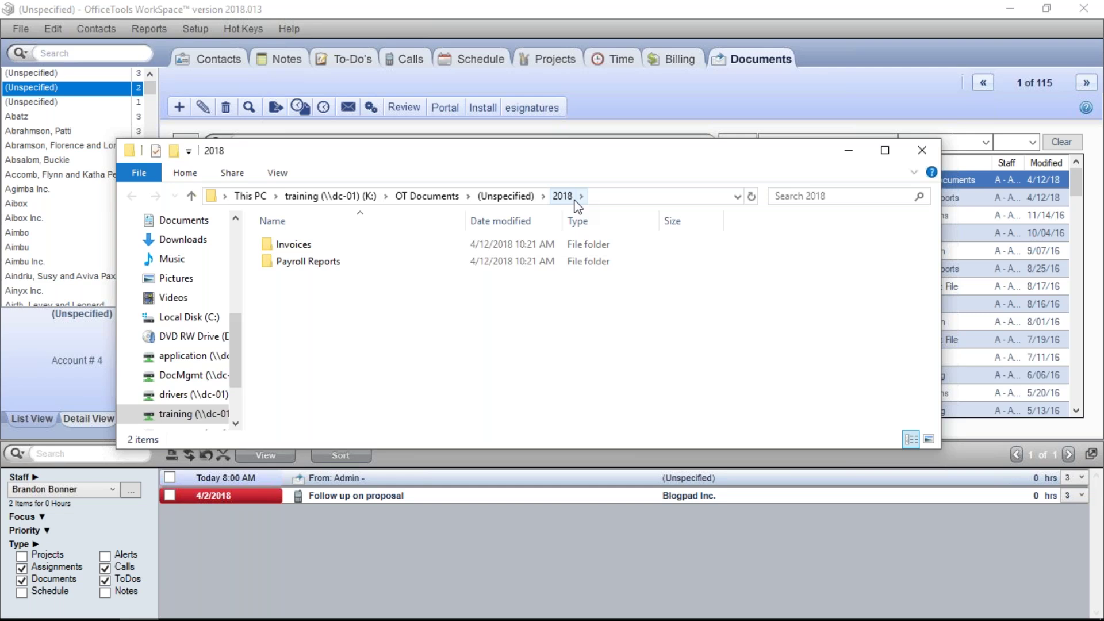
{"action": "left_click", "coordinate": [922, 150]}
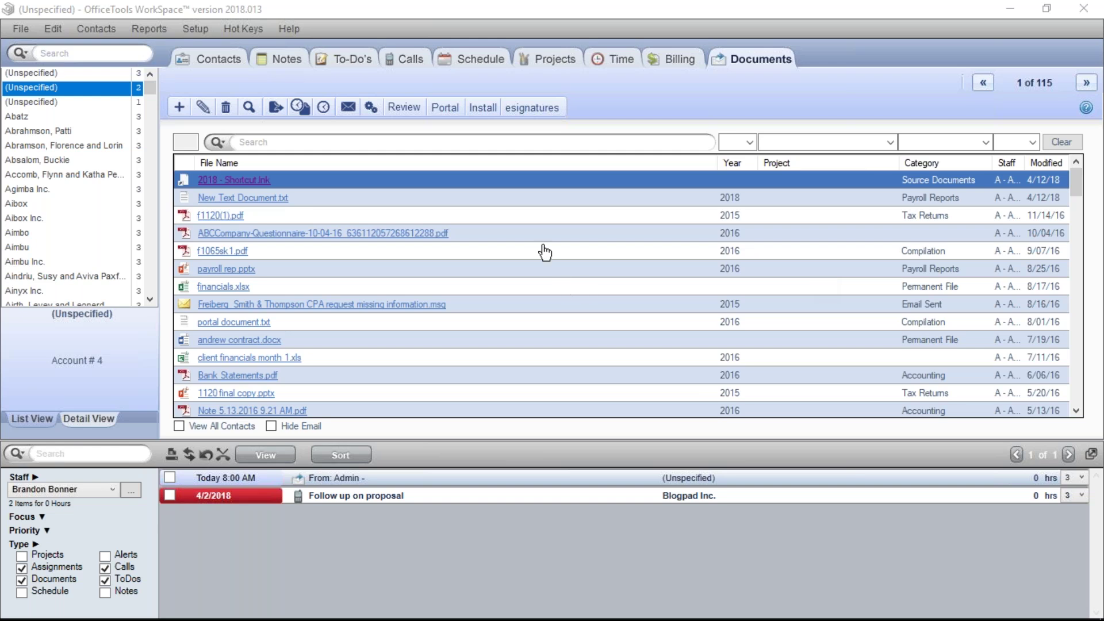
Select New Text Document.txt plus the next three files, then switch to the Abacus Maximus slideshow.
{"action": "left_click", "coordinate": [555, 199], "text": "ctrl"}
{"action": "left_click_drag", "start_coordinate": [552, 219], "coordinate": [525, 252]}
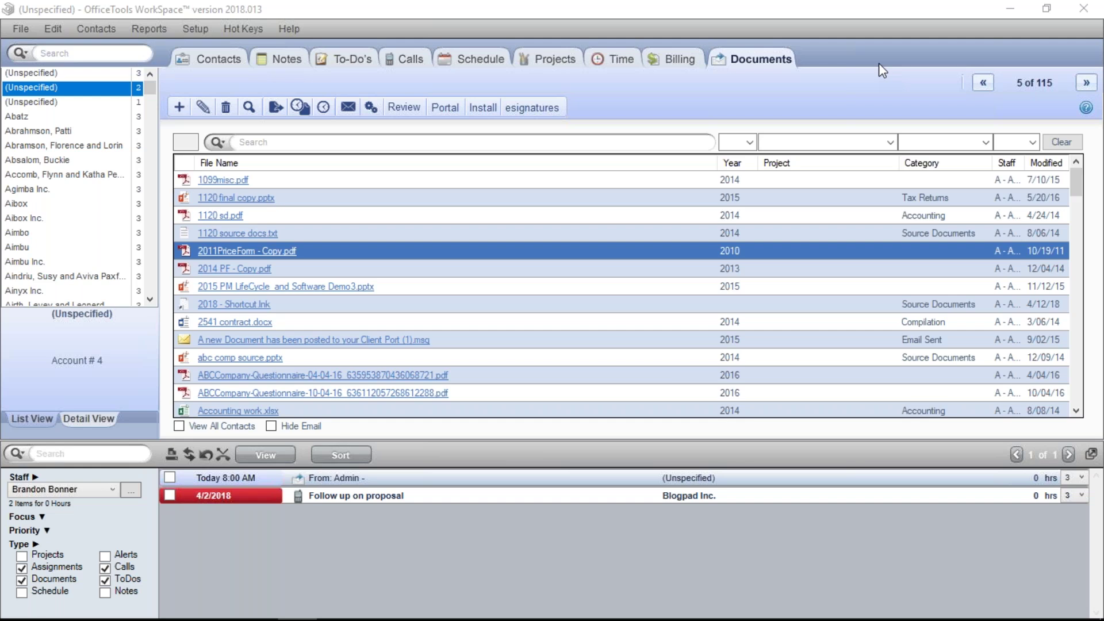
{"action": "key", "text": "alt+Tab"}
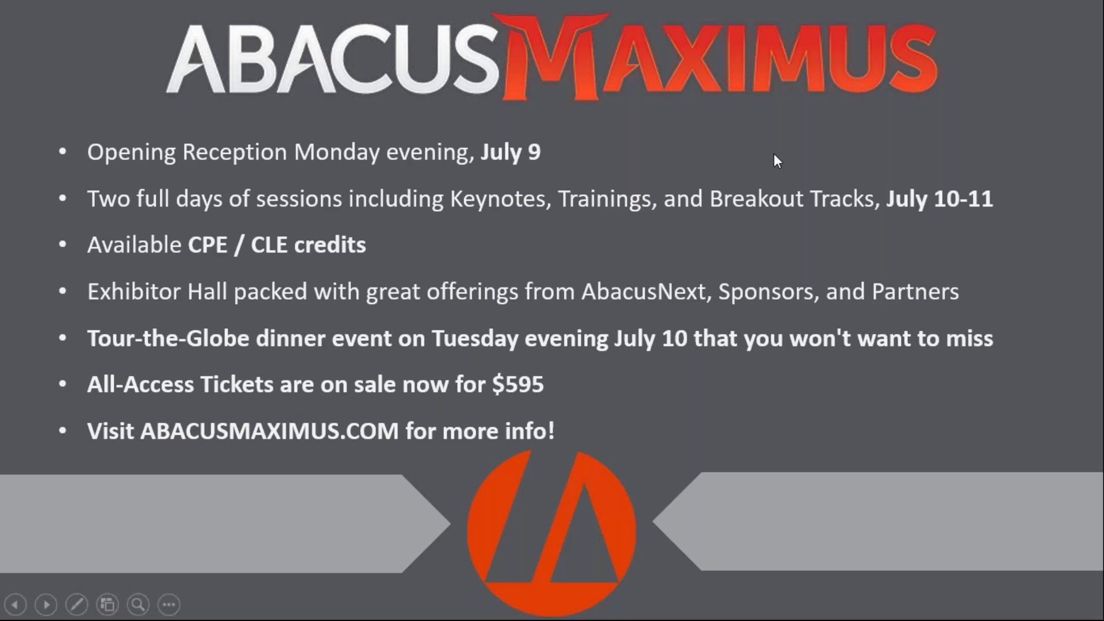